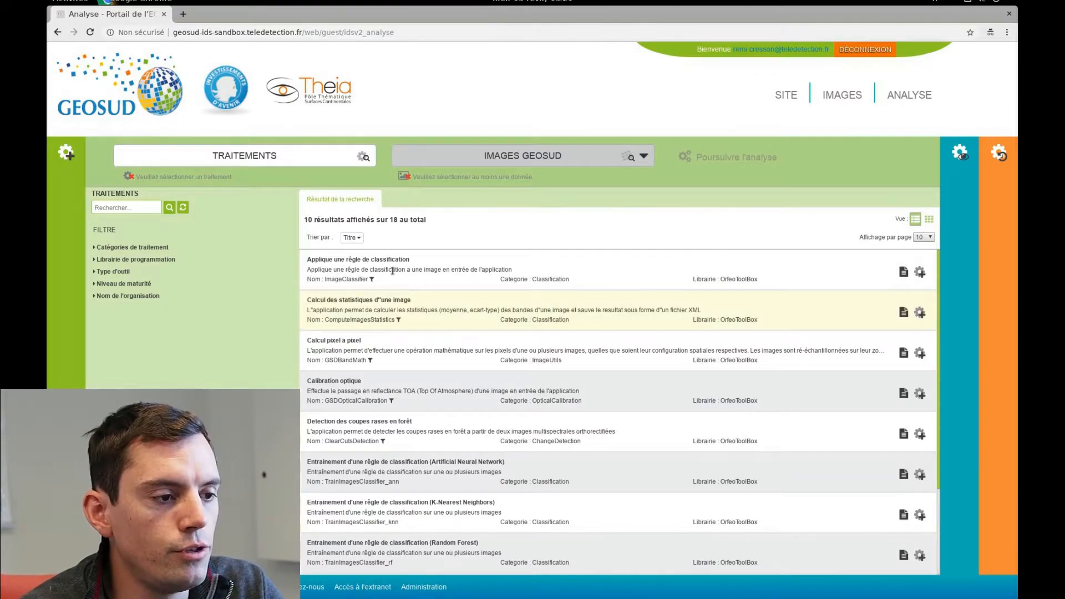
- Look through the Geosud image catalogue and return to the list of processing treatments
click(561, 157)
click(458, 178)
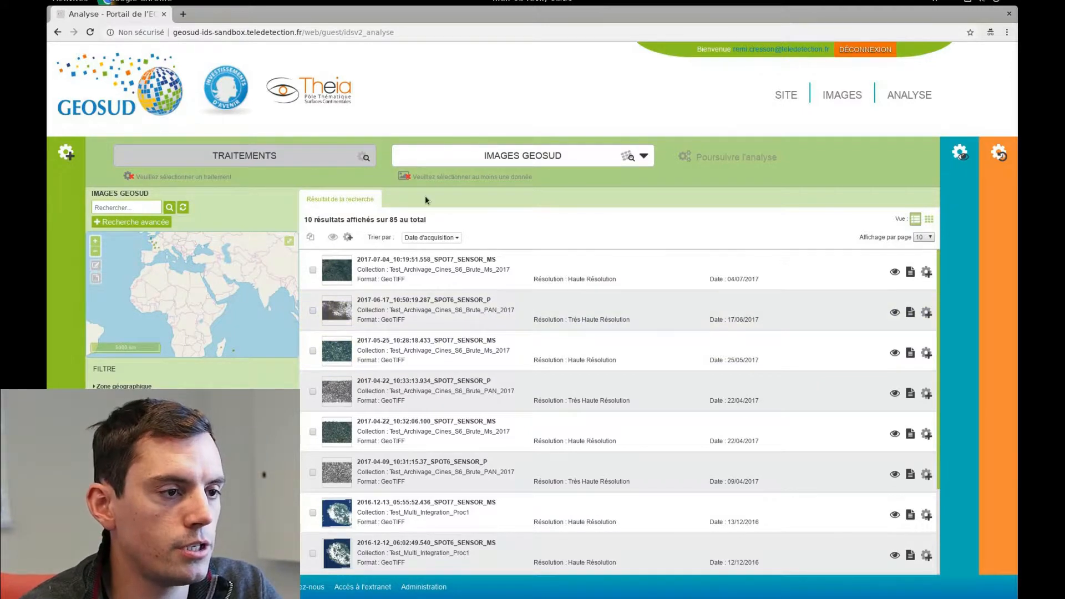
click(232, 157)
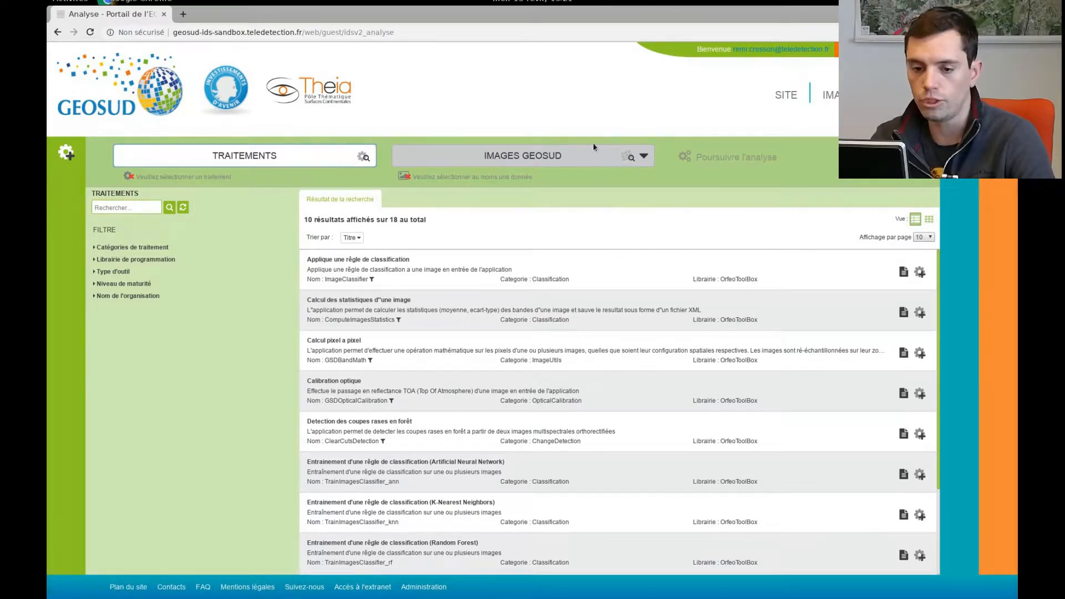
- Expand the category, library, tool type and maturity filters, and restrict the treatments to the Indices category
click(130, 247)
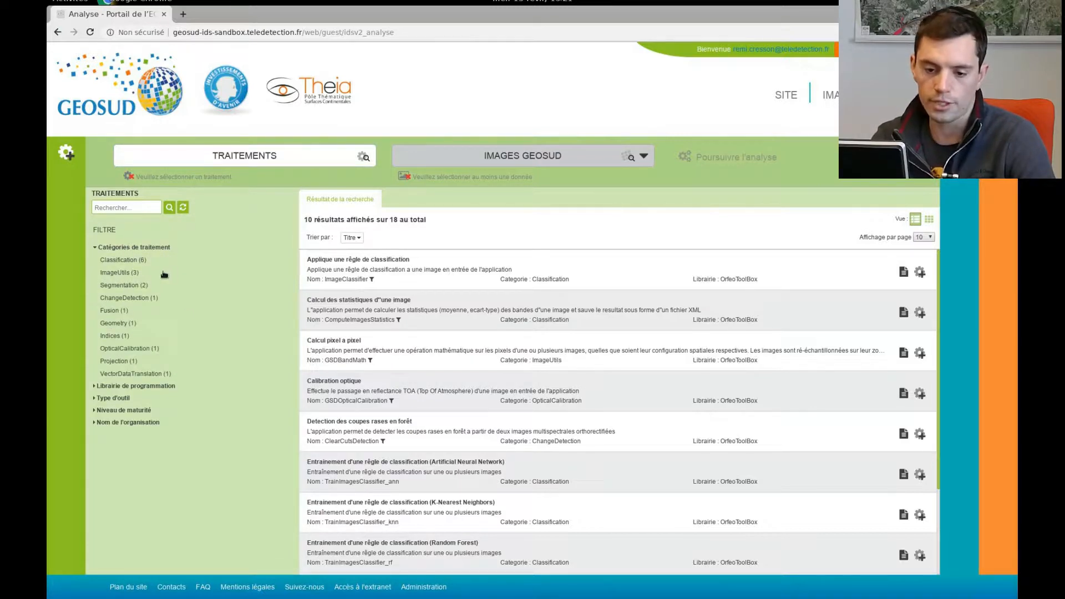
click(133, 386)
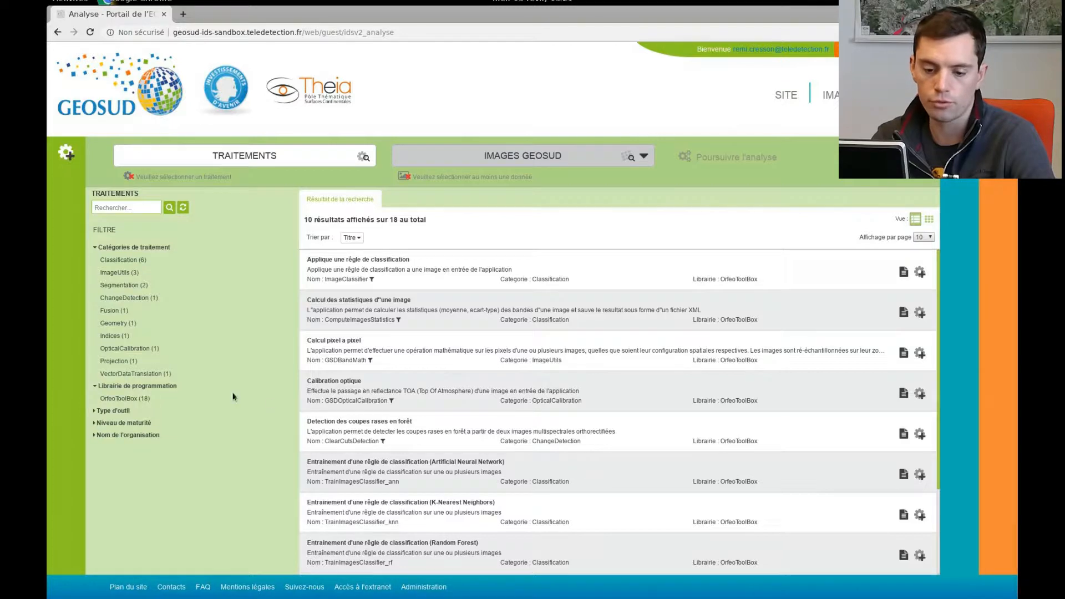
click(126, 411)
click(125, 474)
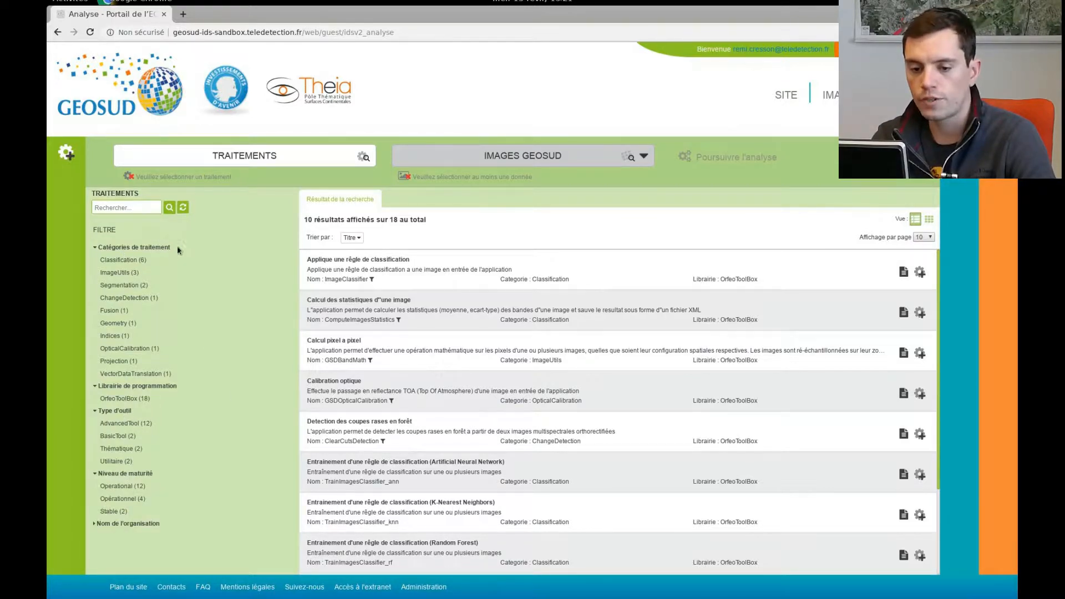
click(115, 337)
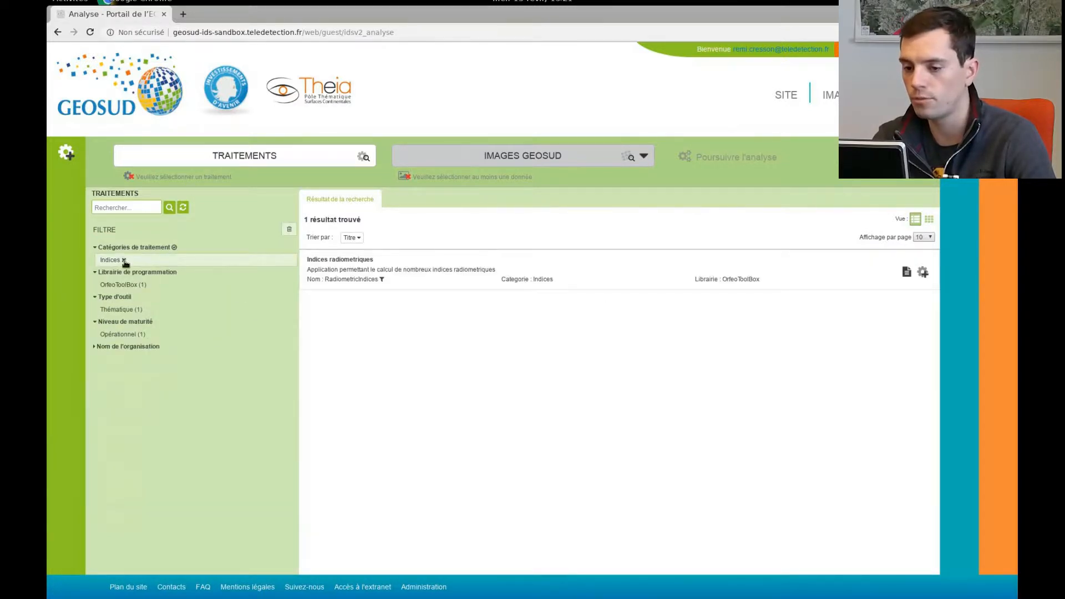
- Review the description sheet of the Indices radiometriques treatment, select that treatment for the analysis, and return to the search results
click(907, 273)
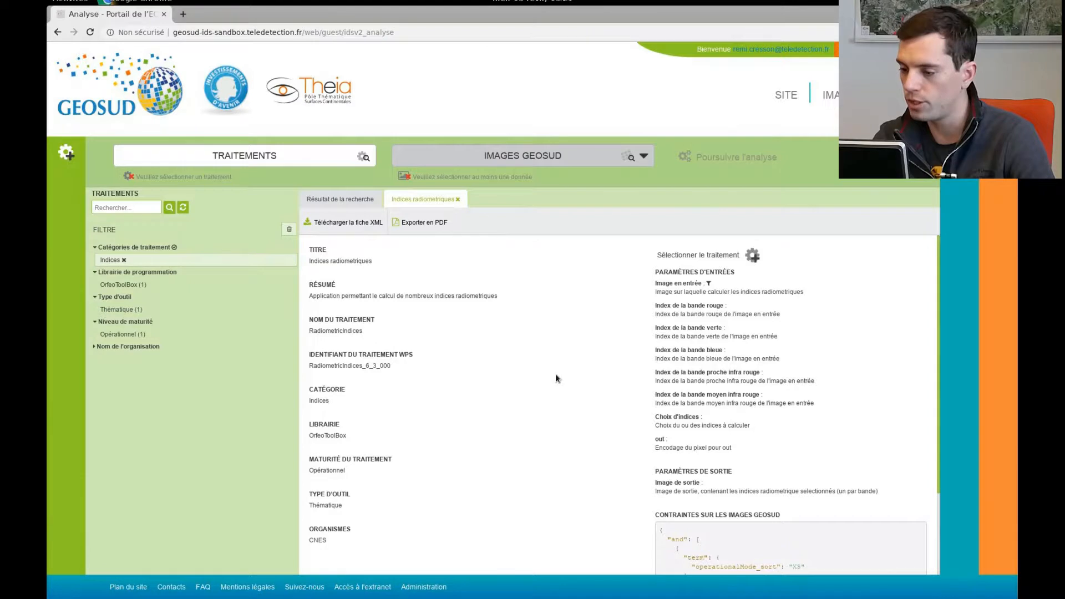
scroll(557, 379, down, 2)
scroll(556, 379, down, 2)
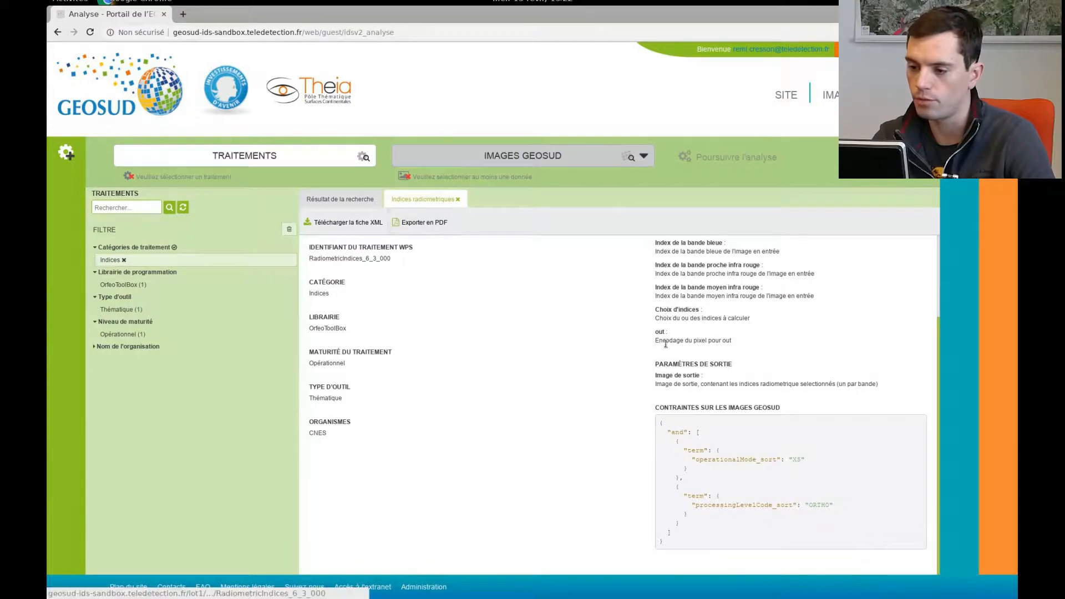
scroll(516, 235, up, 2)
click(753, 255)
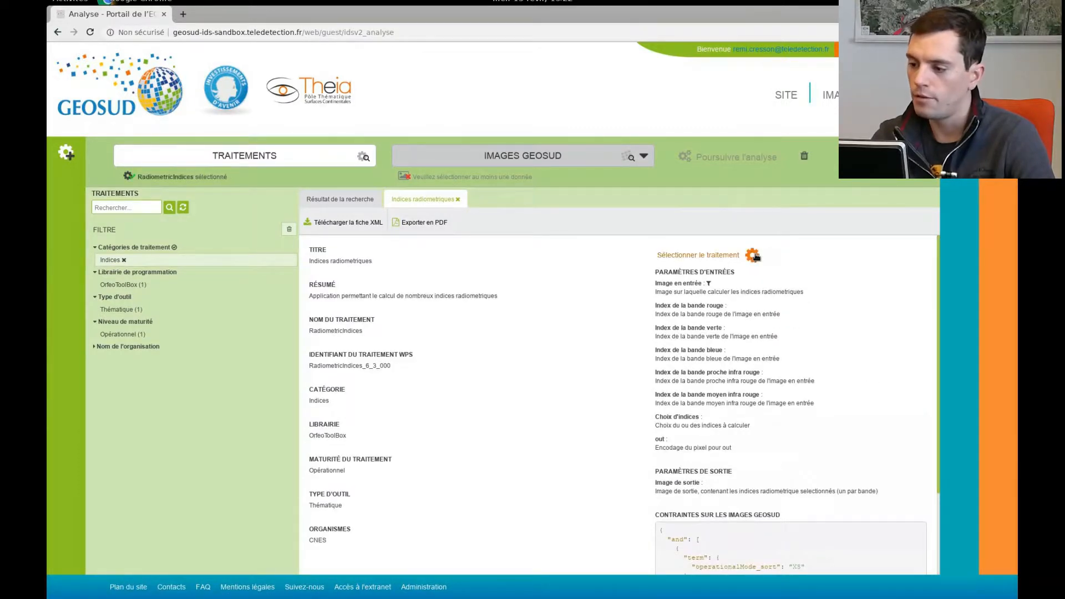
click(340, 199)
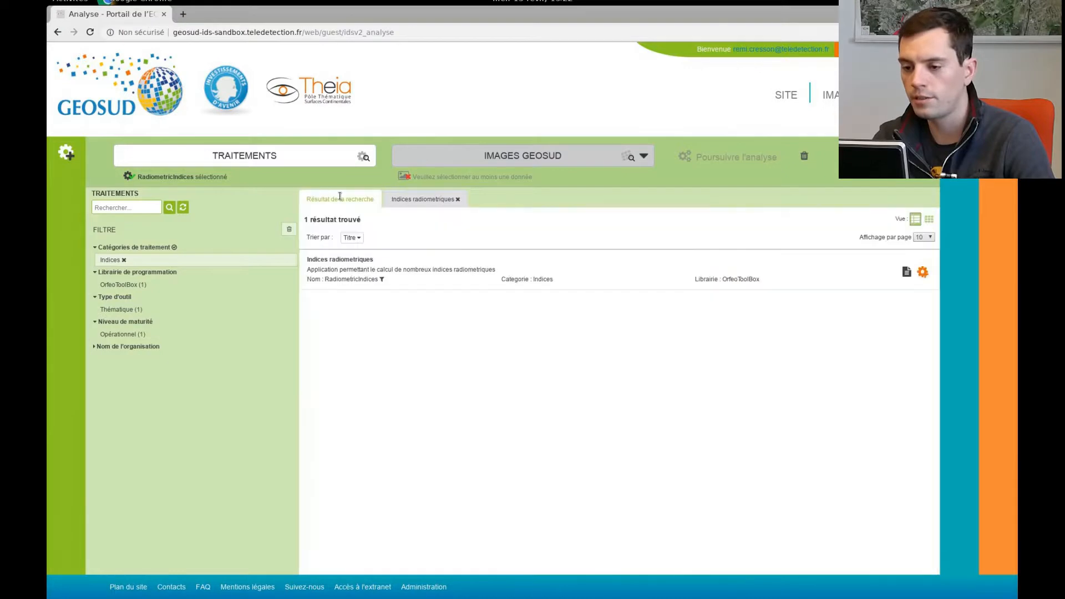
- Select the Geosud image 2016-08-24_10:36:37.2_SPOT7_ORTHO_MS as input data and continue to the analysis setup
click(534, 154)
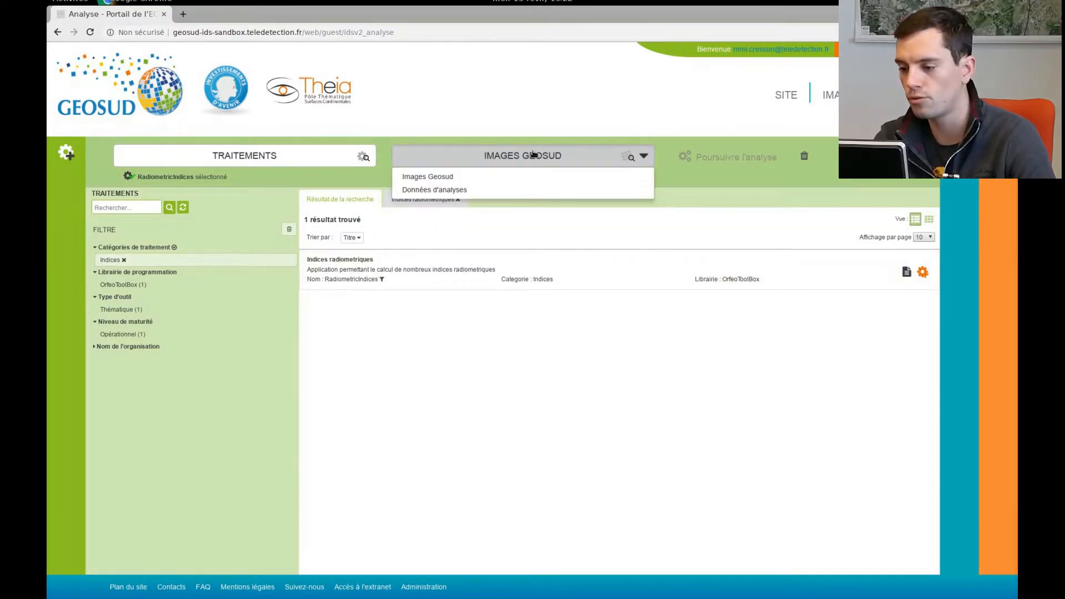
click(471, 176)
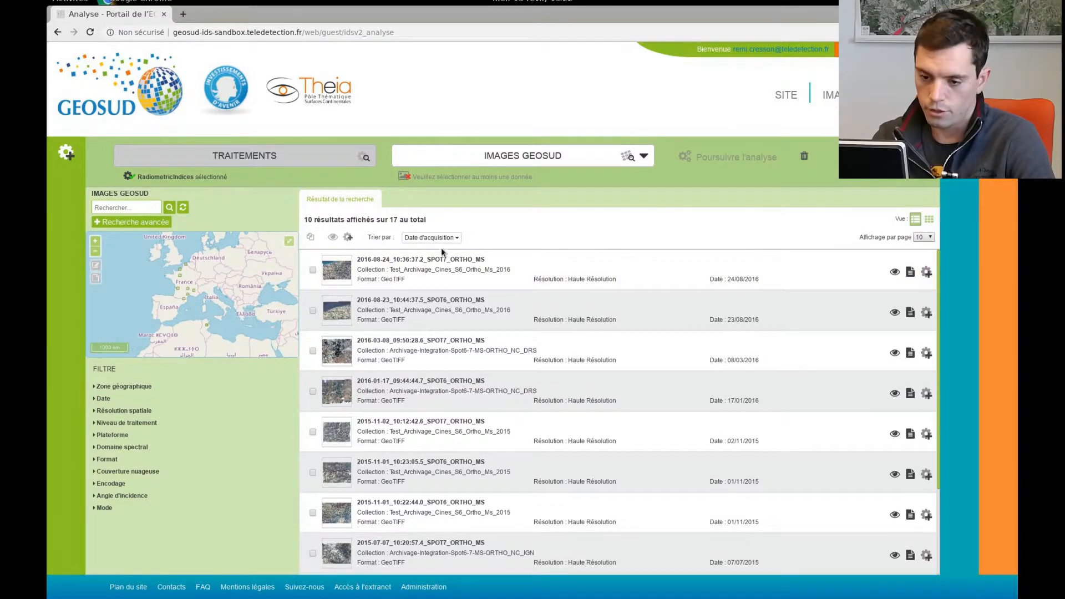
click(313, 269)
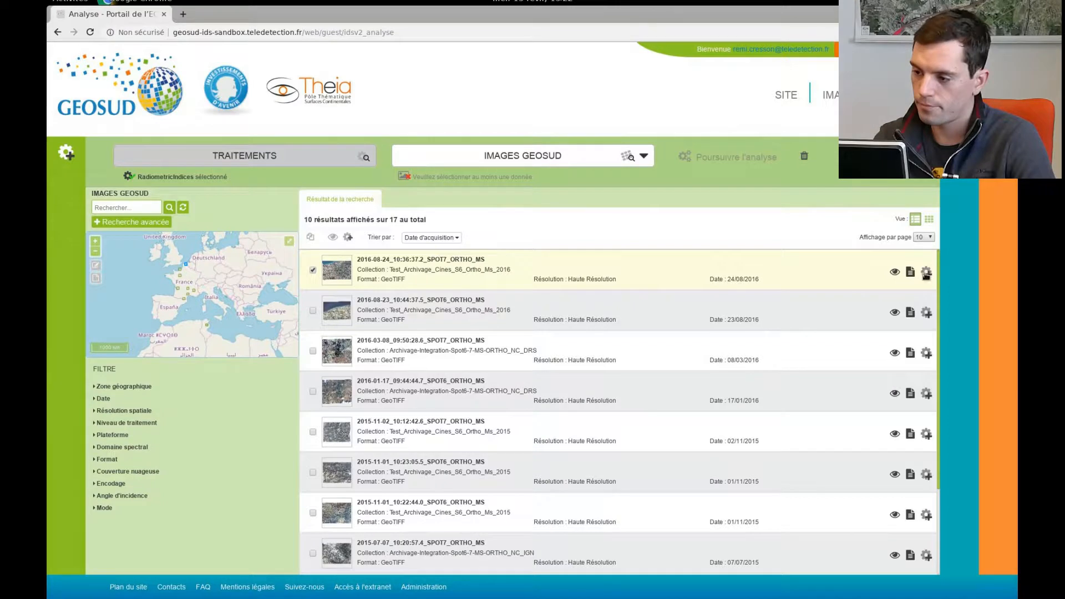
click(723, 158)
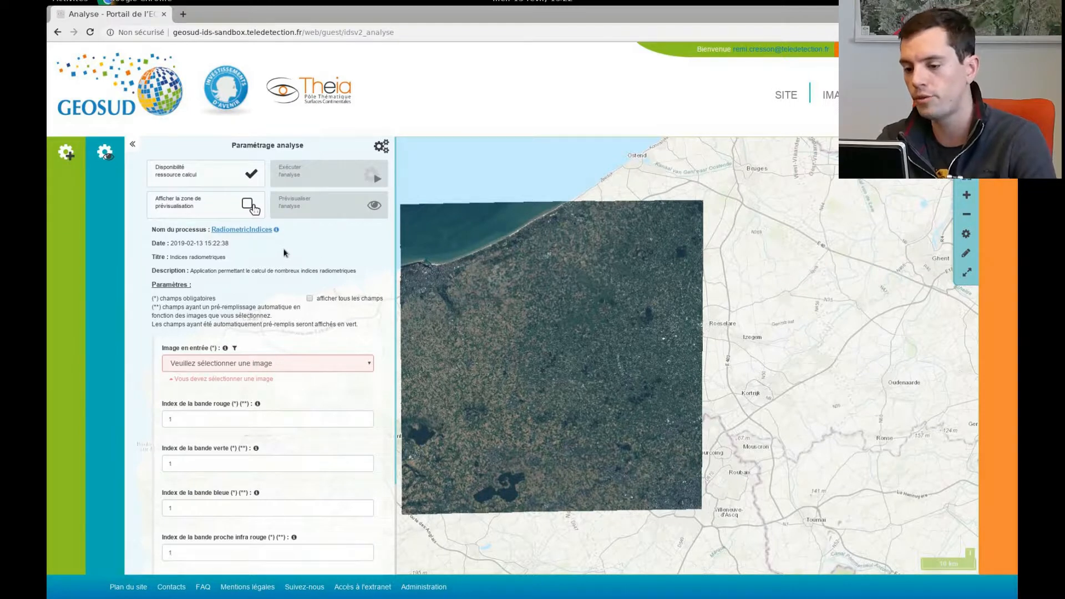
- Set the input image to 2016-08-24_10:36:37.2_SPOT7_ORTHO_MS and review the band indexes and chosen index
click(240, 365)
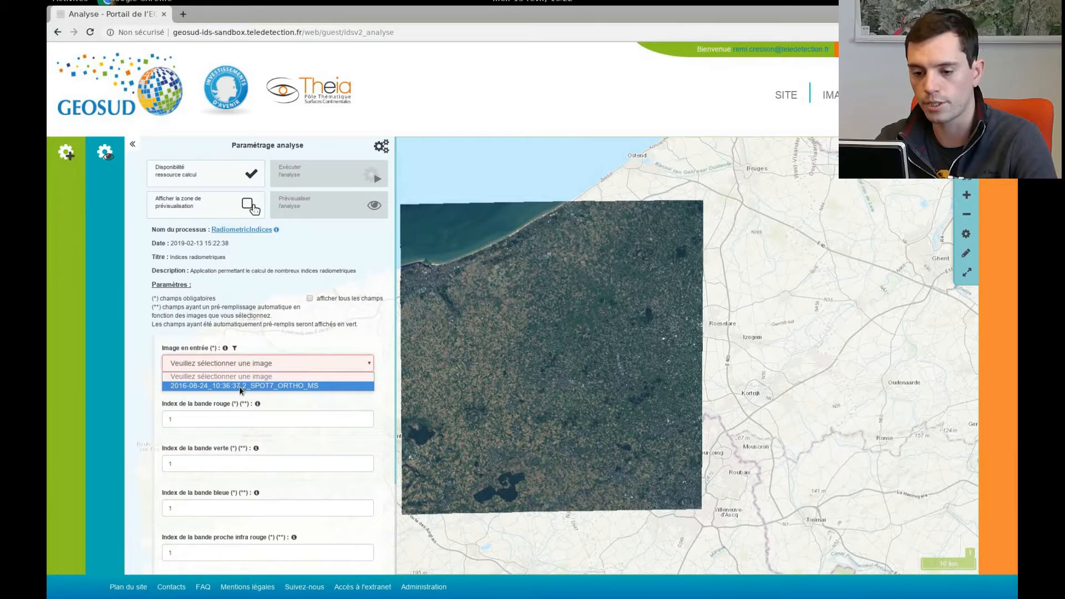
click(240, 387)
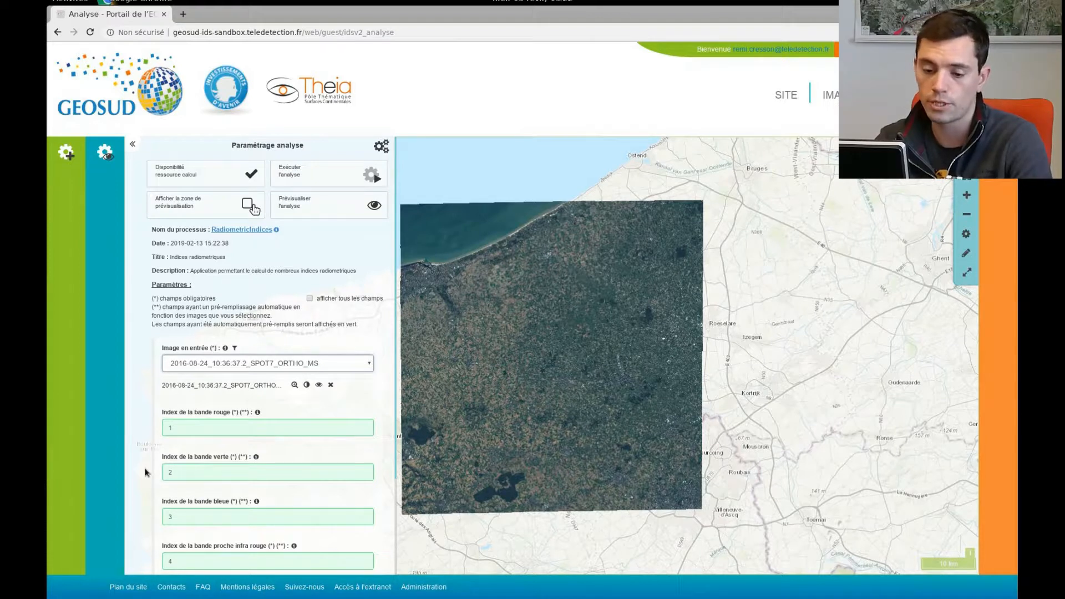
scroll(147, 477, down, 2)
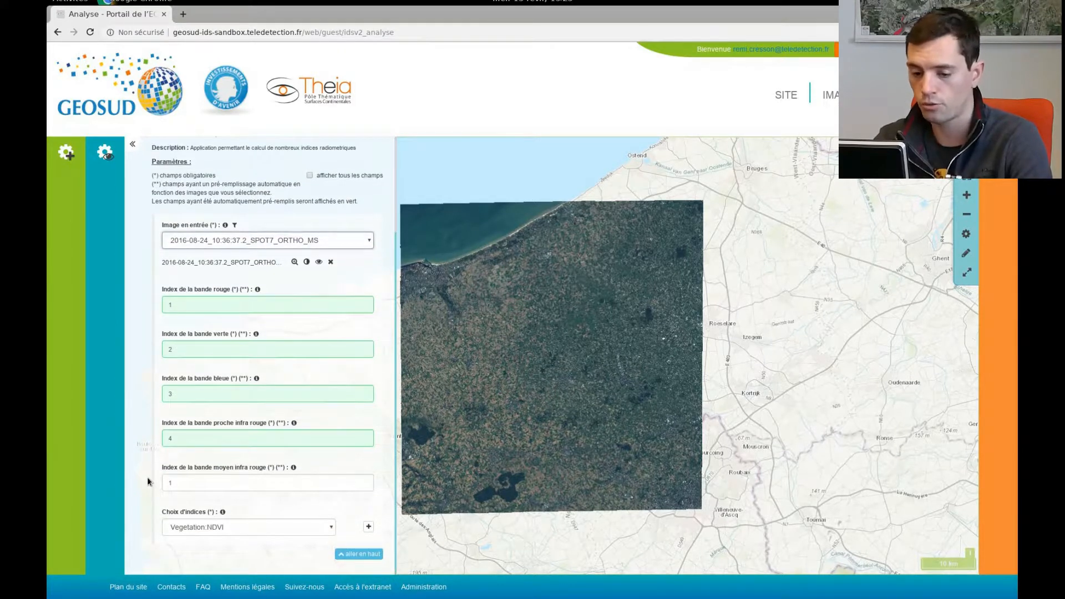
scroll(148, 477, up, 2)
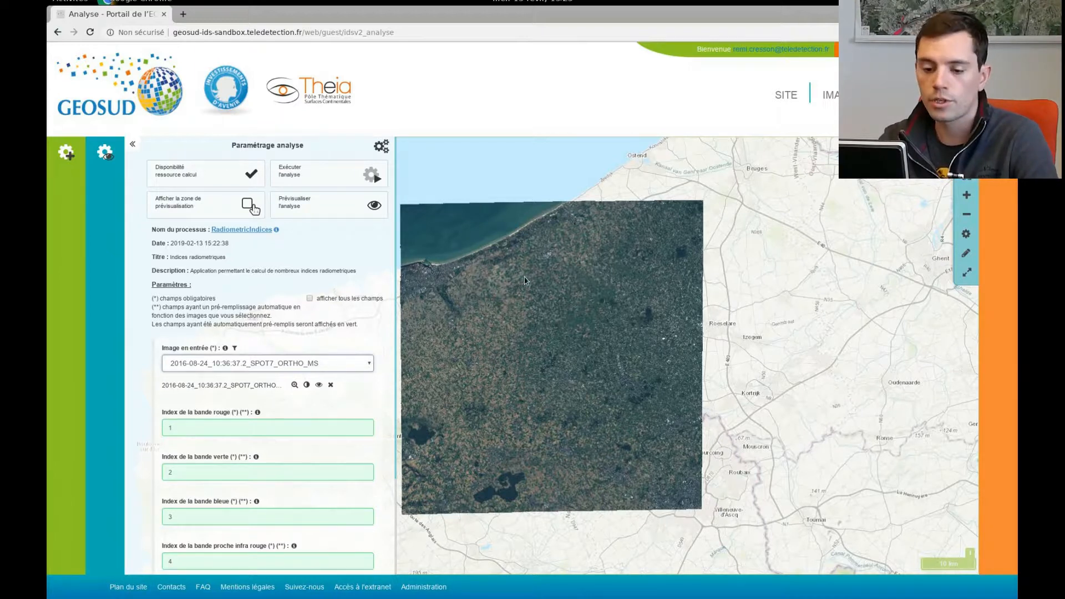
- Show the preview zone over the coastal town area of the image and run a preview of the RadiometricIndices analysis
scroll(484, 274, up, 4)
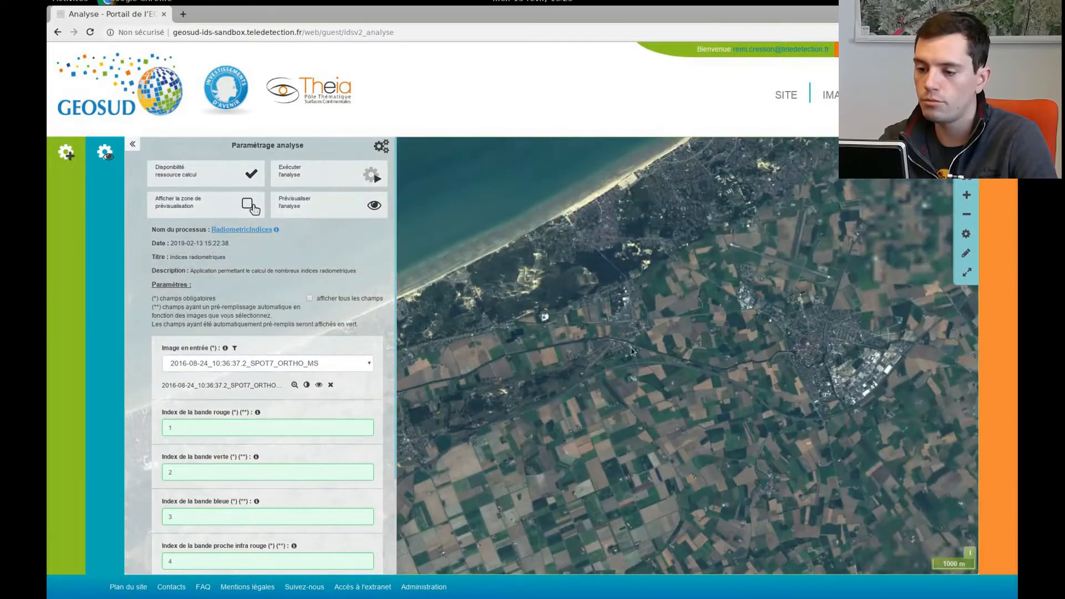
drag(631, 351, 537, 468)
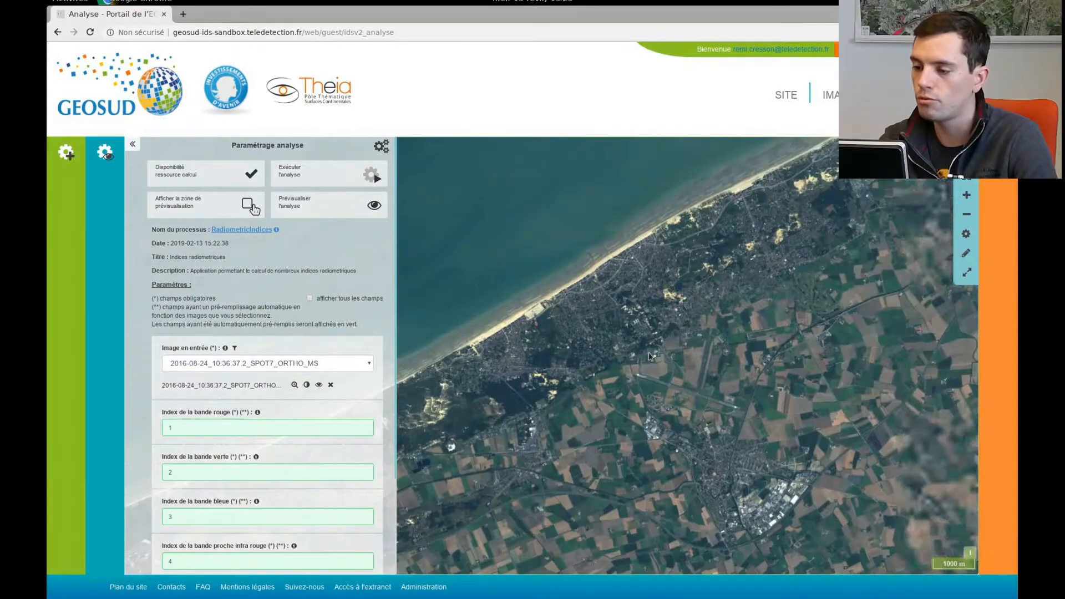
click(216, 209)
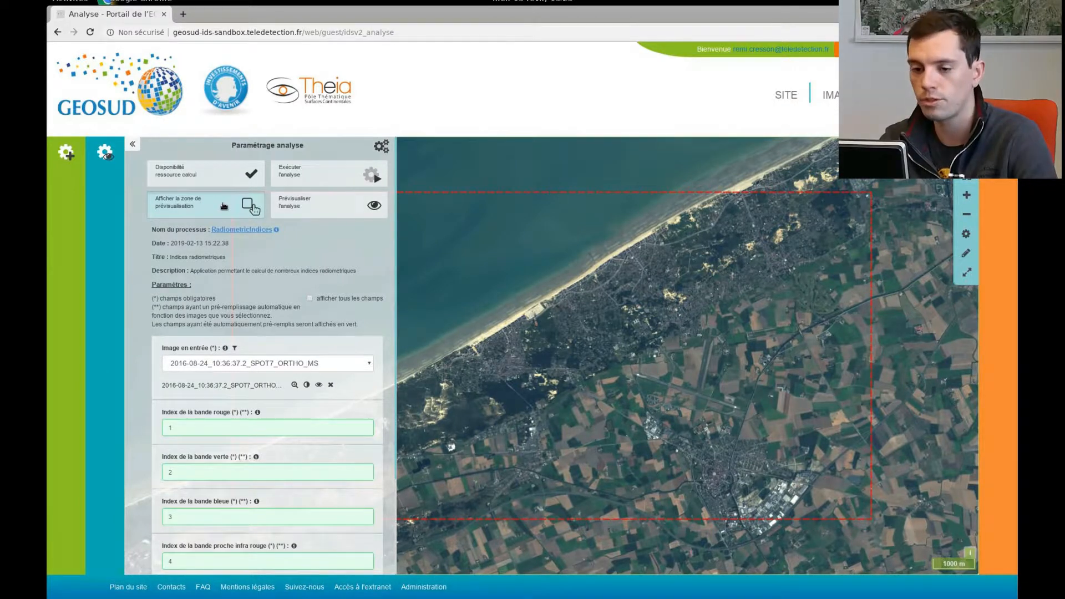
click(302, 206)
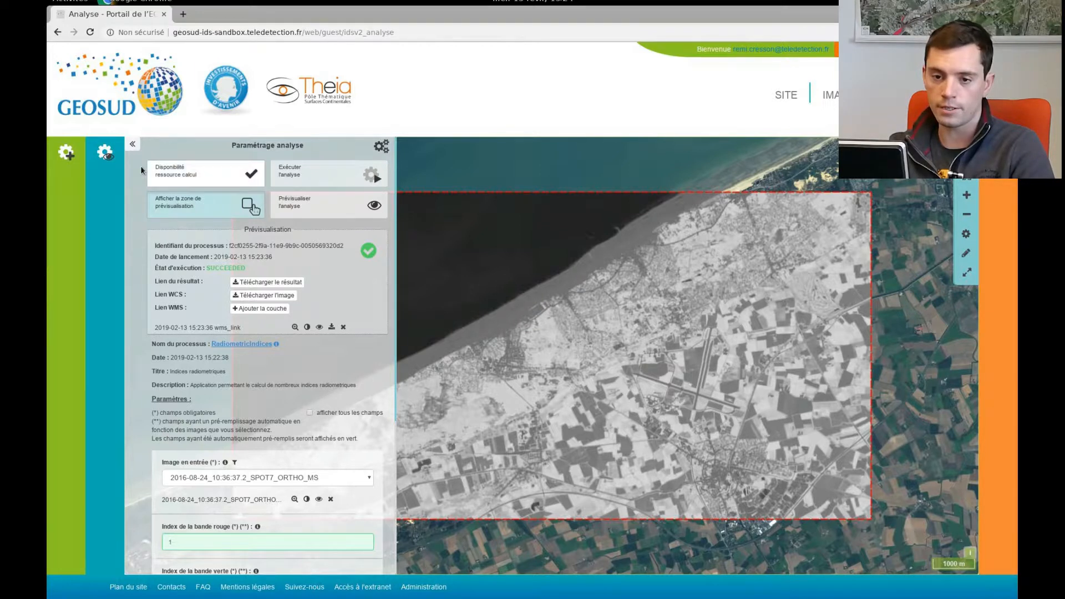
- Add the Calcul pixel a pixel (GSDBandMath) treatment to the preview analyses
click(133, 146)
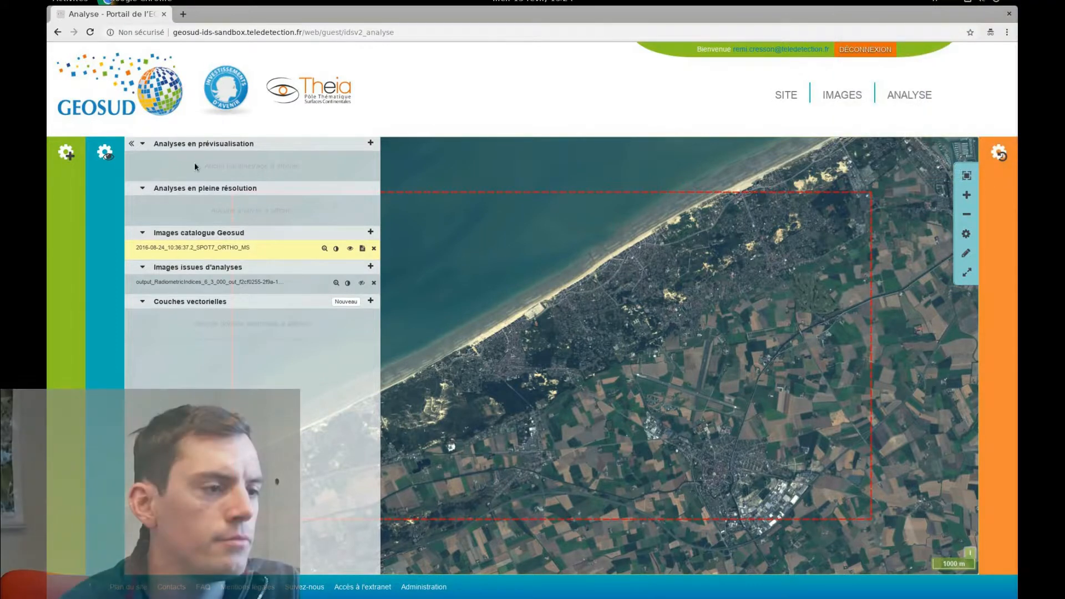
click(372, 144)
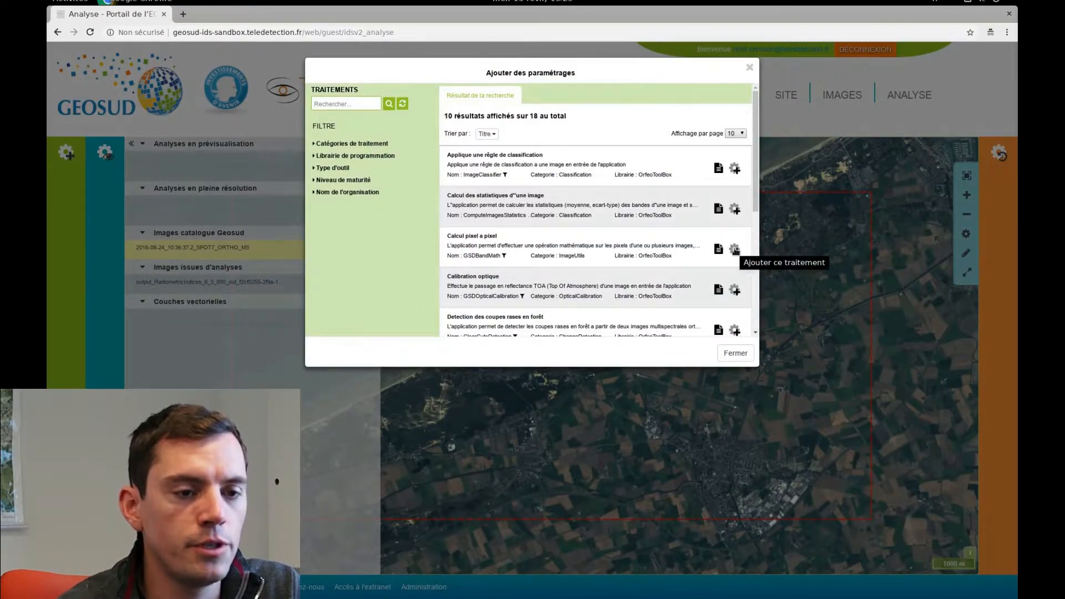
click(733, 249)
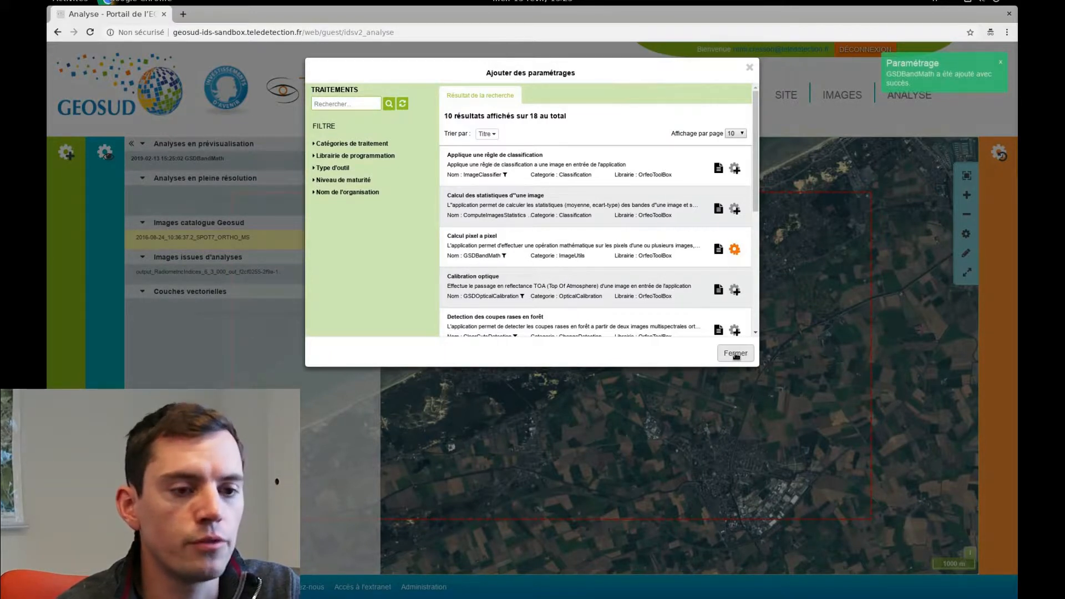
click(736, 356)
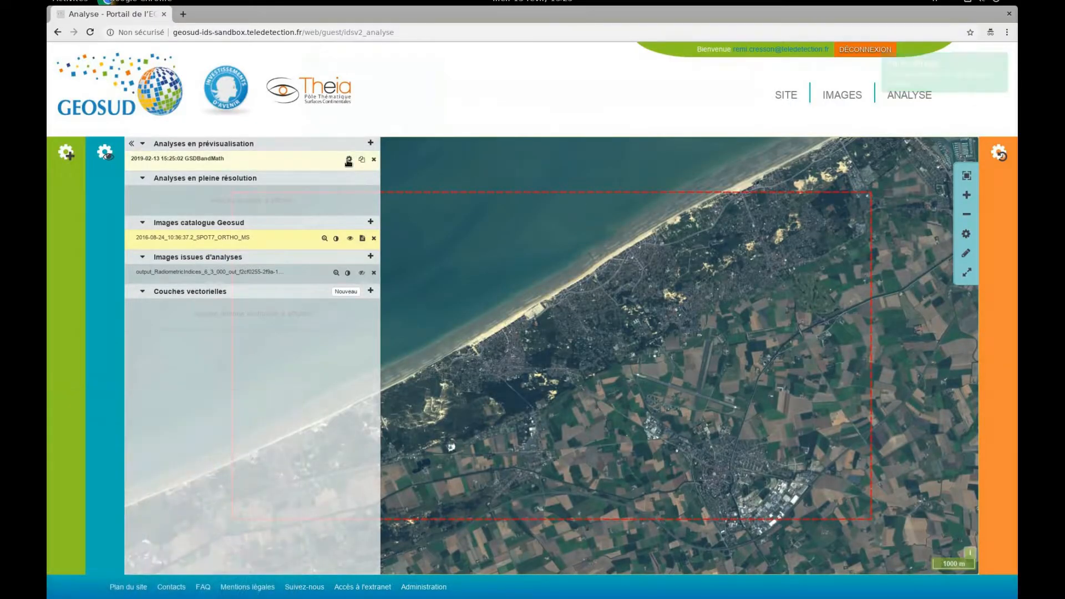
- Set the RadiometricIndices output as the input image of the GSDBandMath analysis and display that layer on the map
click(348, 161)
click(298, 395)
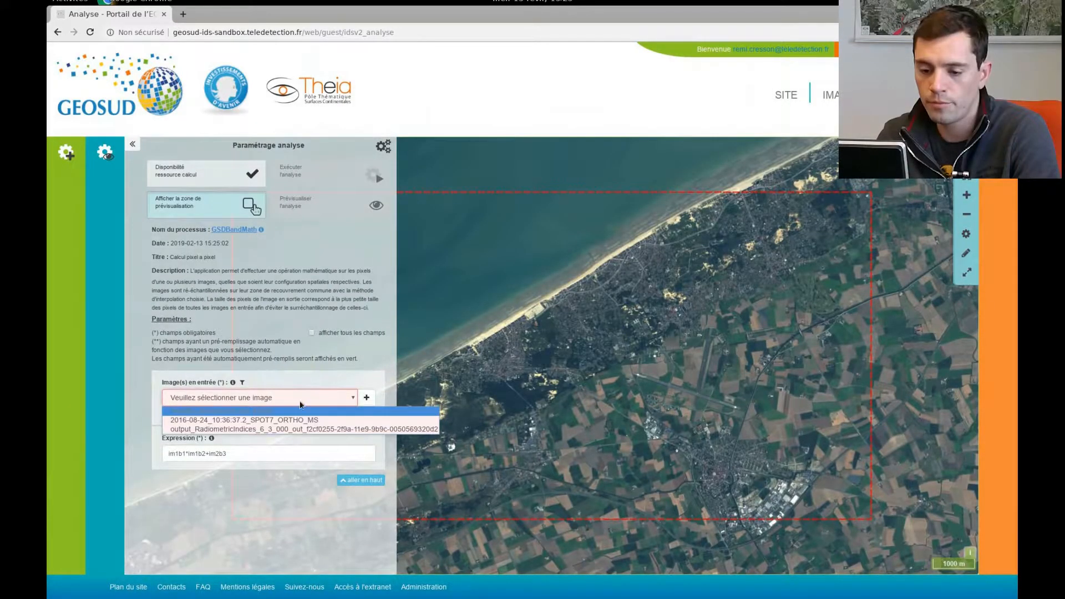
click(298, 427)
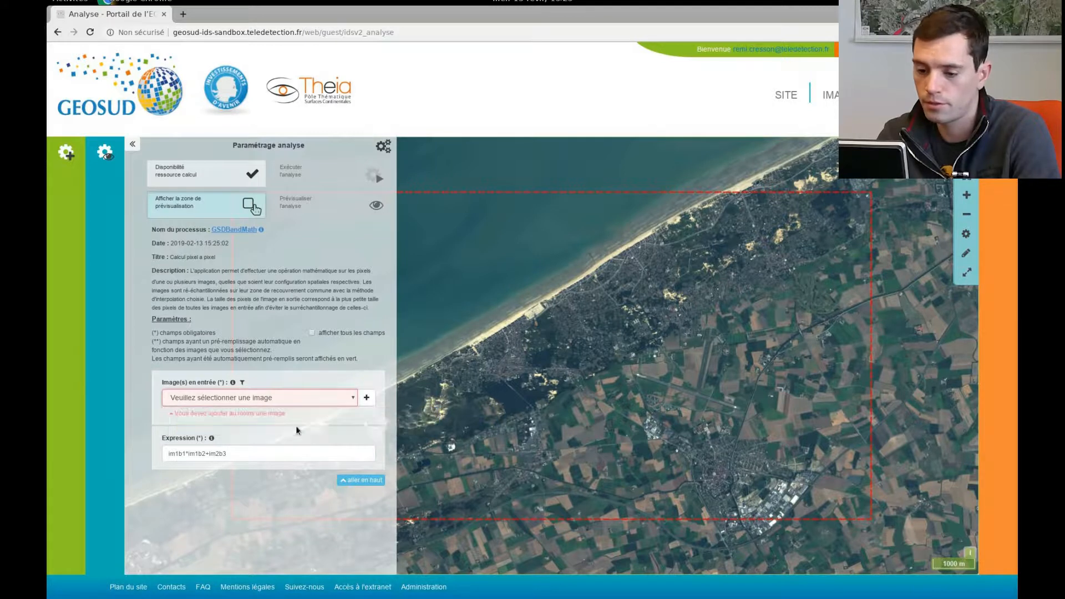
key(Down)
click(366, 397)
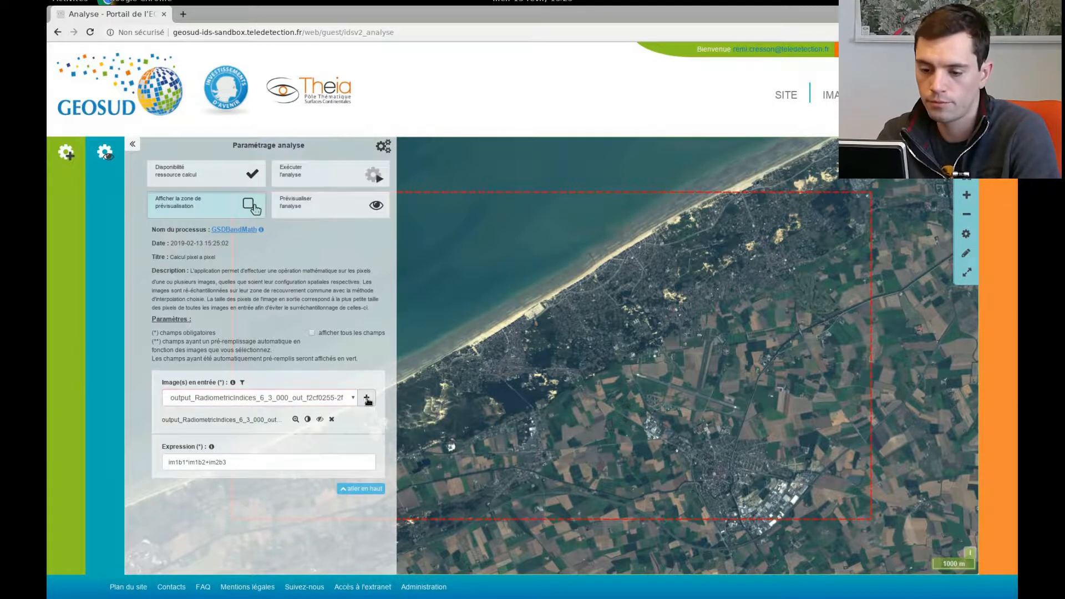
click(320, 420)
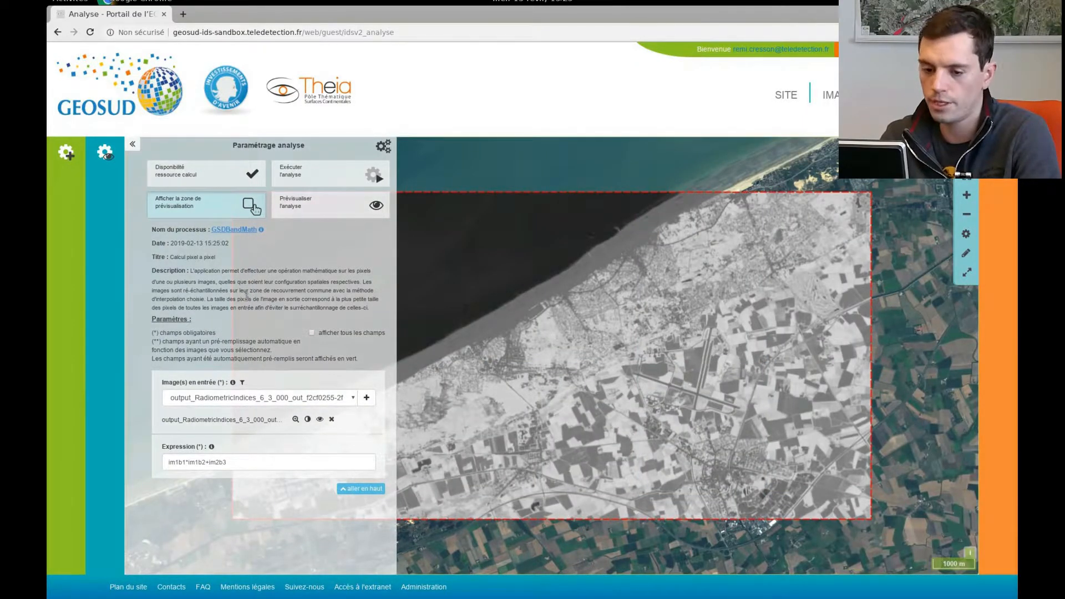
- Replace the GSDBandMath expression with im1b1>0.2
drag(250, 463, 134, 456)
text(i)
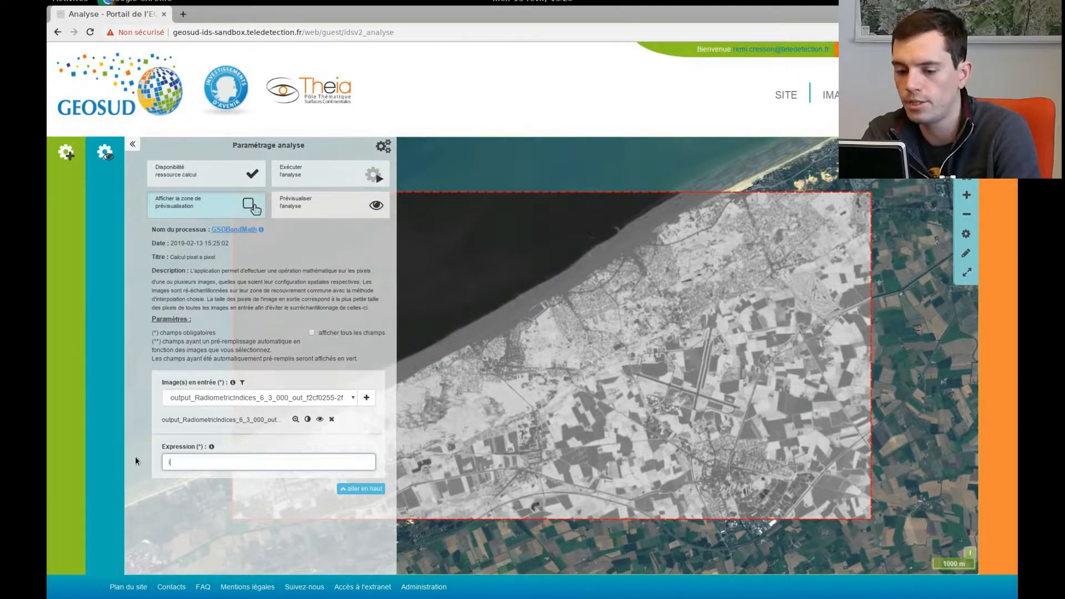
text(mb)
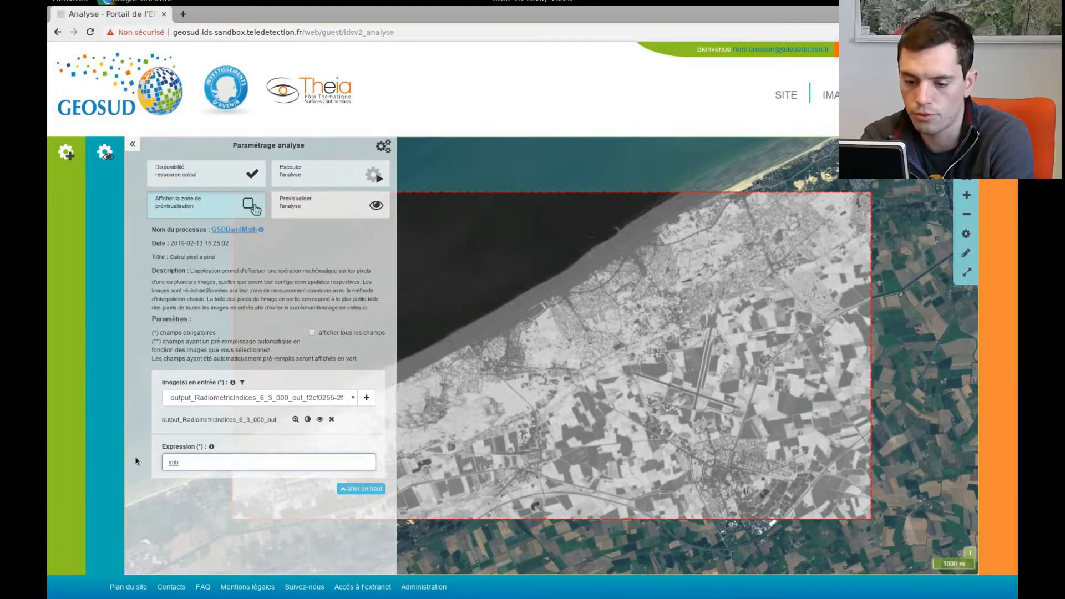
key(BackSpace)
text(1b1)
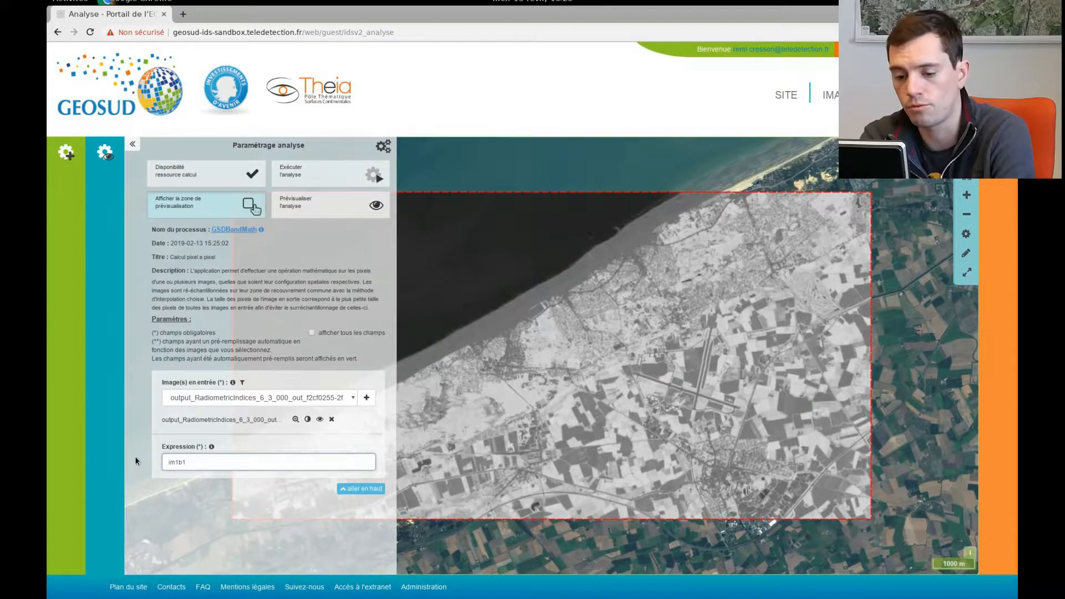
text(+)
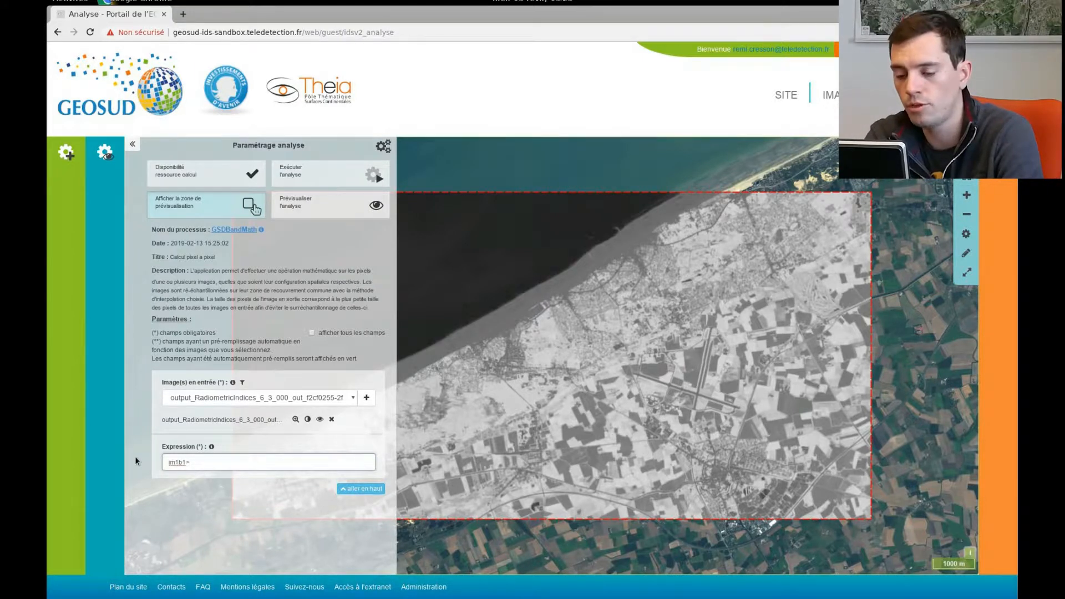
text(0.2)
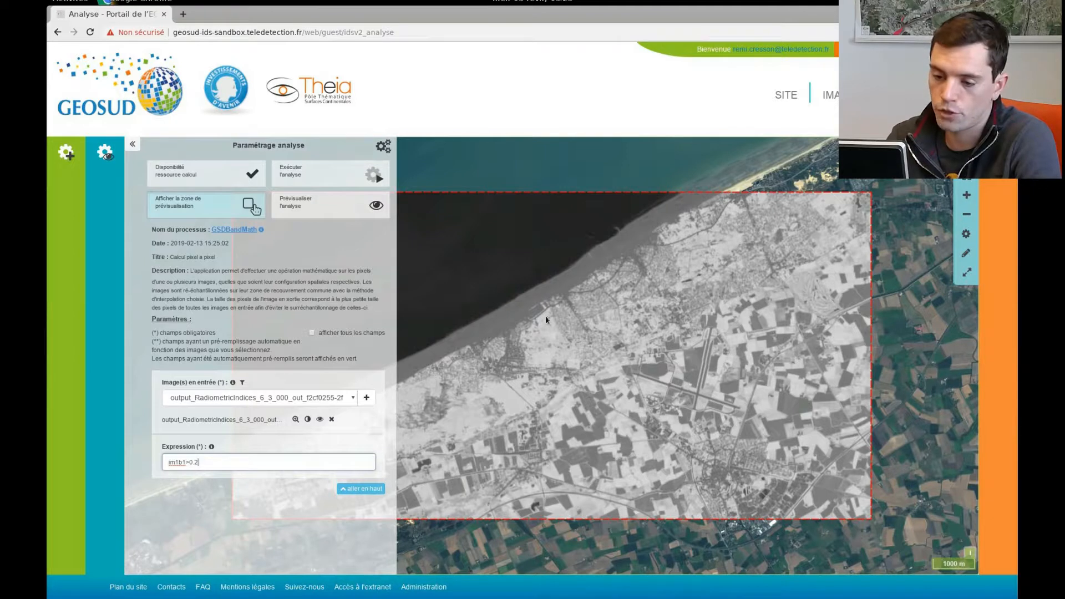
- Run a preview of the GSDBandMath analysis
click(324, 207)
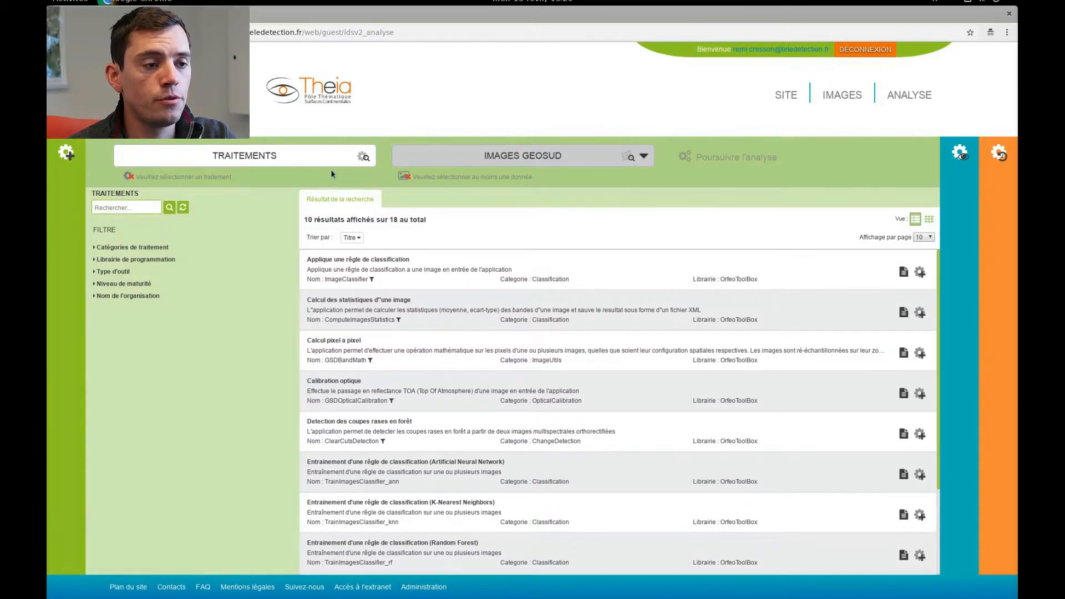
- Filter the Geosud images to Multi spectral mode and the Image ortho rectifiée (producteur) processing level
click(527, 158)
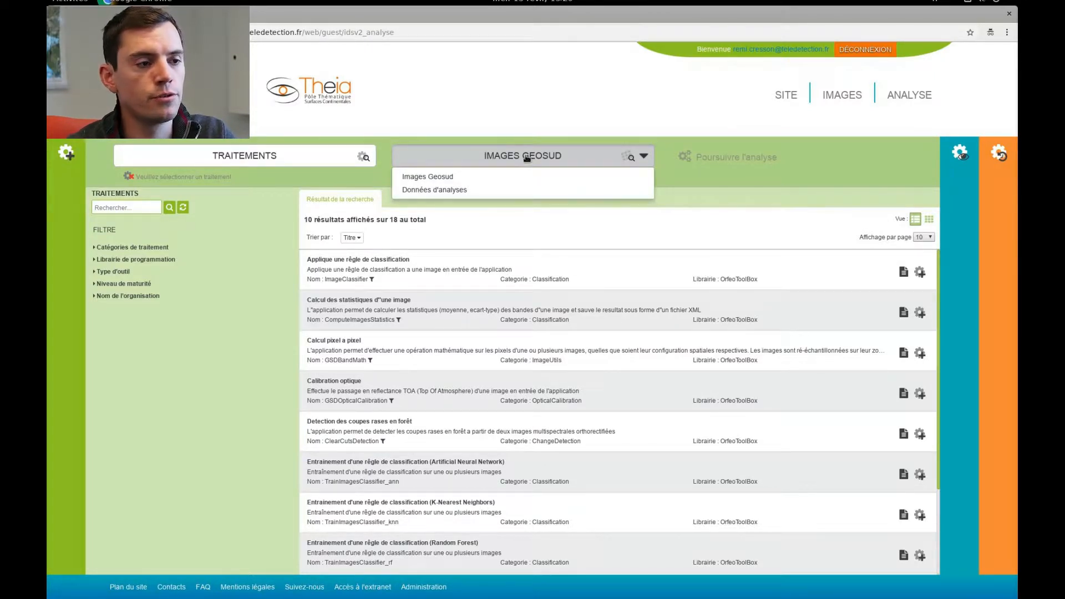
click(527, 177)
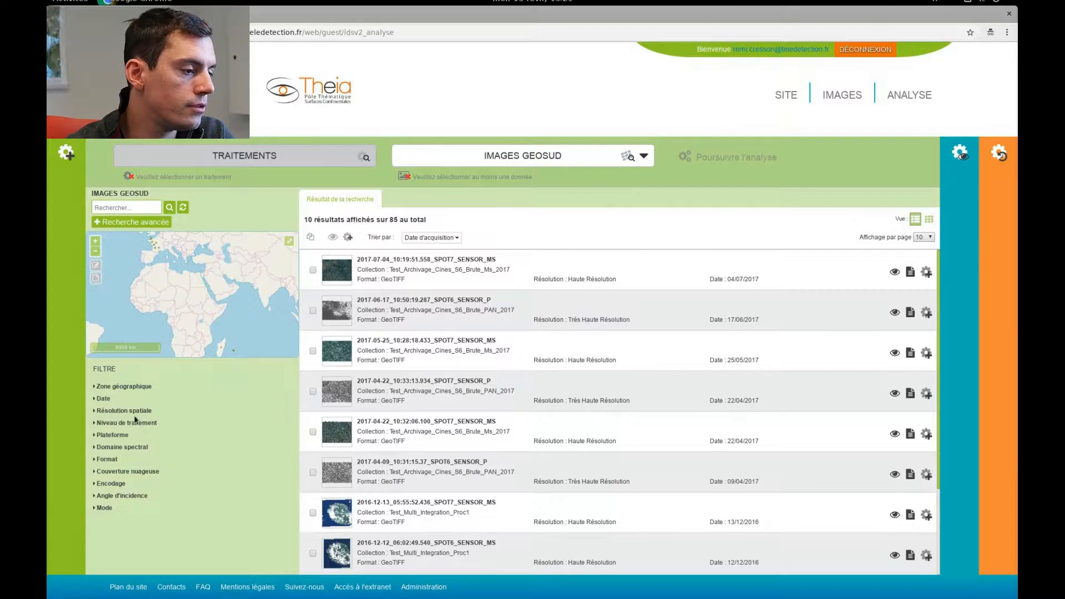
click(103, 508)
click(123, 521)
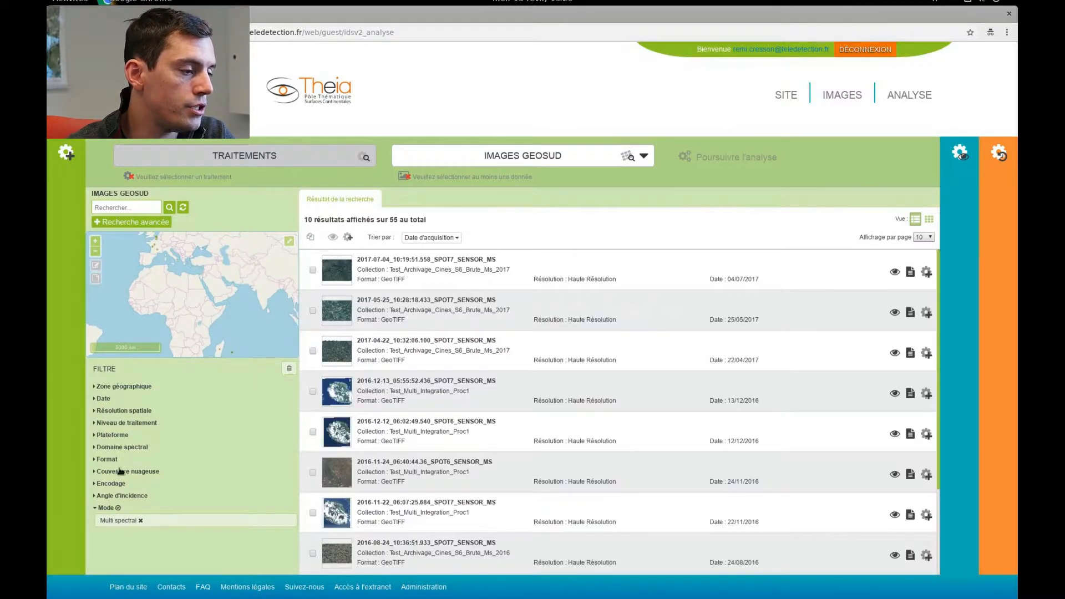
click(134, 424)
click(141, 448)
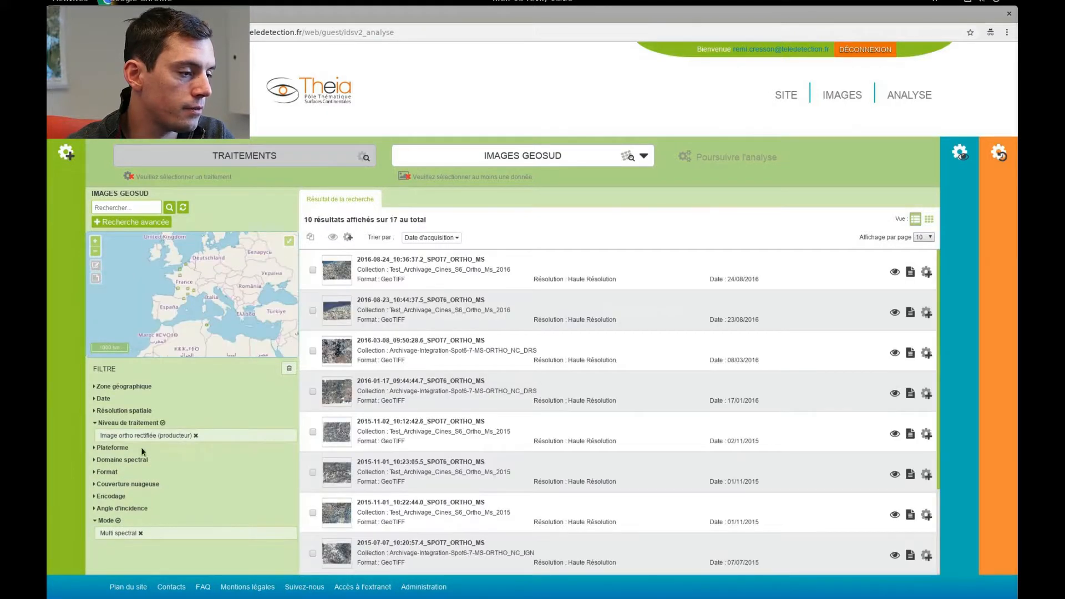
- Search images within a rectangle drawn between Caen and Paris and select 2016-08-23_10:44:37.5_SPOT6_ORTHO_MS for analysis
scroll(179, 276, up, 4)
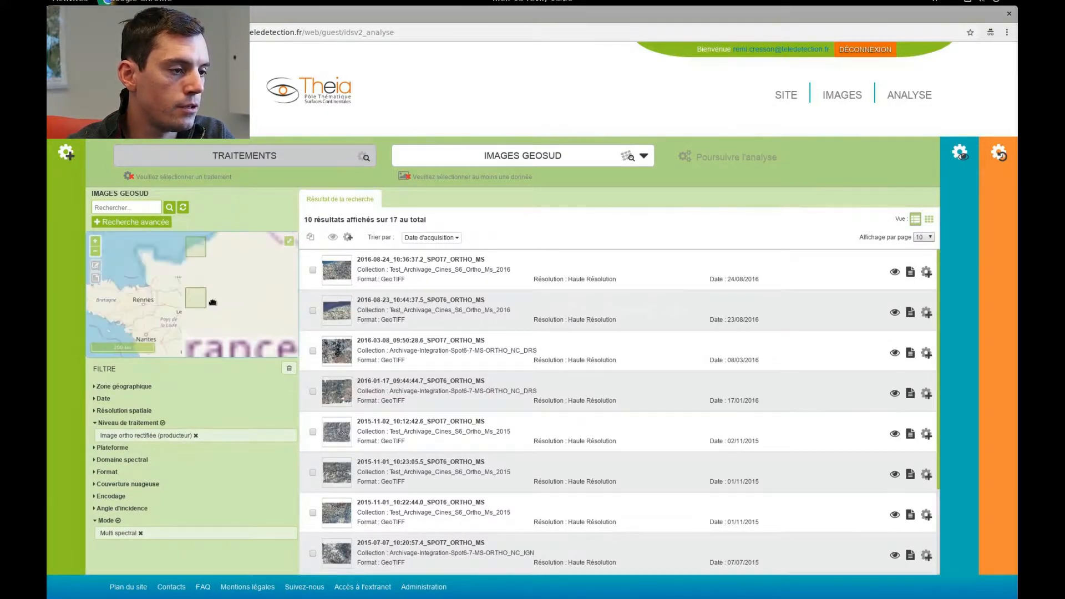
mouse_move(192, 321)
mouse_down()
mouse_move(185, 282)
mouse_move(257, 323)
mouse_up()
click(96, 265)
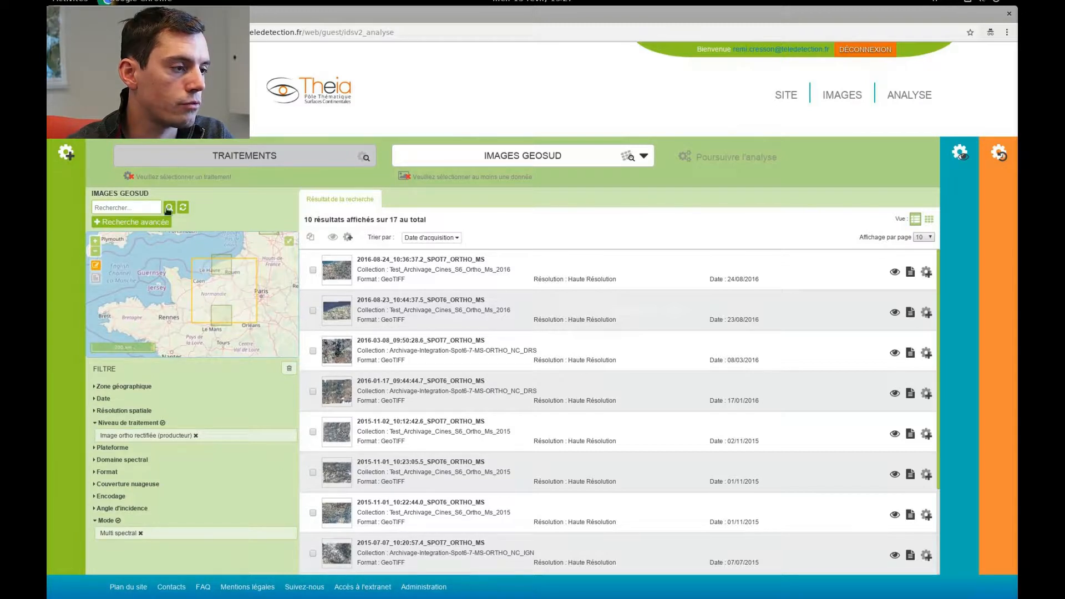
click(168, 209)
click(313, 270)
click(929, 271)
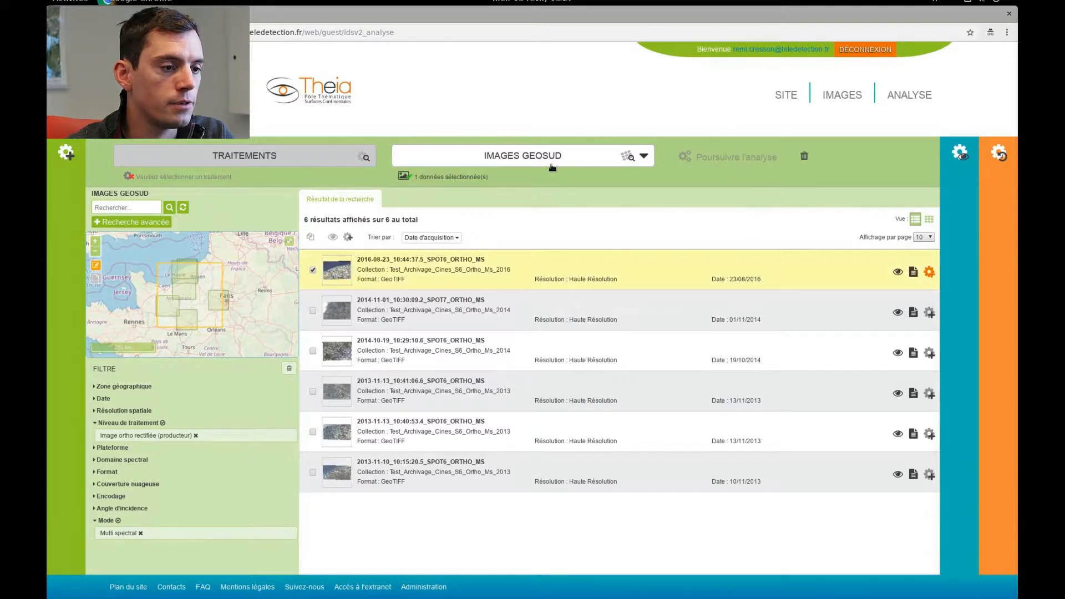
- Choose the Calibration optique (GSDOpticalCalibration) treatment for the selected image and continue to the analysis setup
click(257, 155)
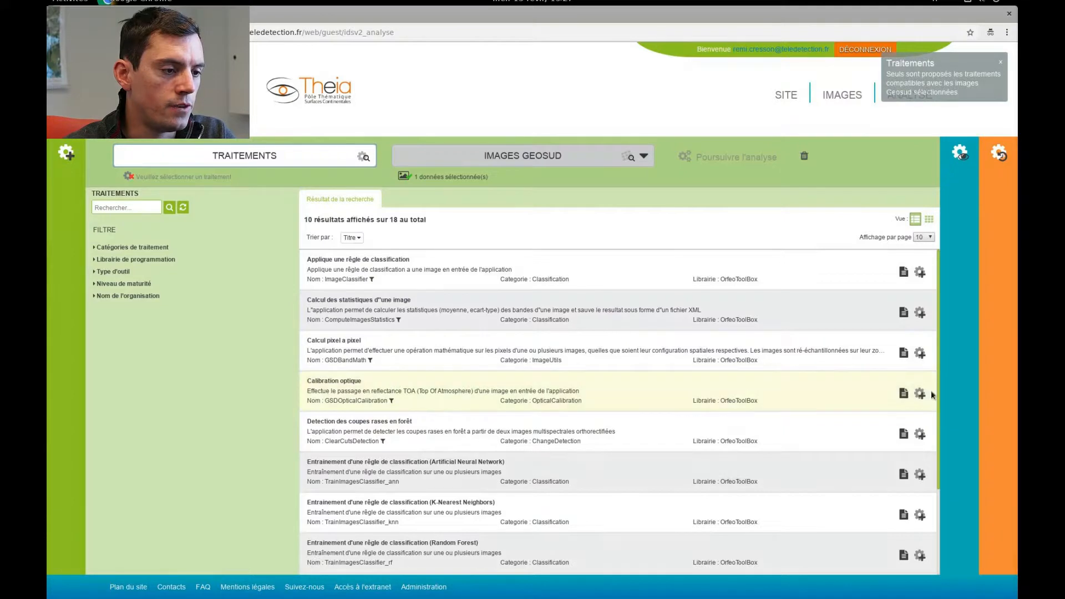
click(920, 394)
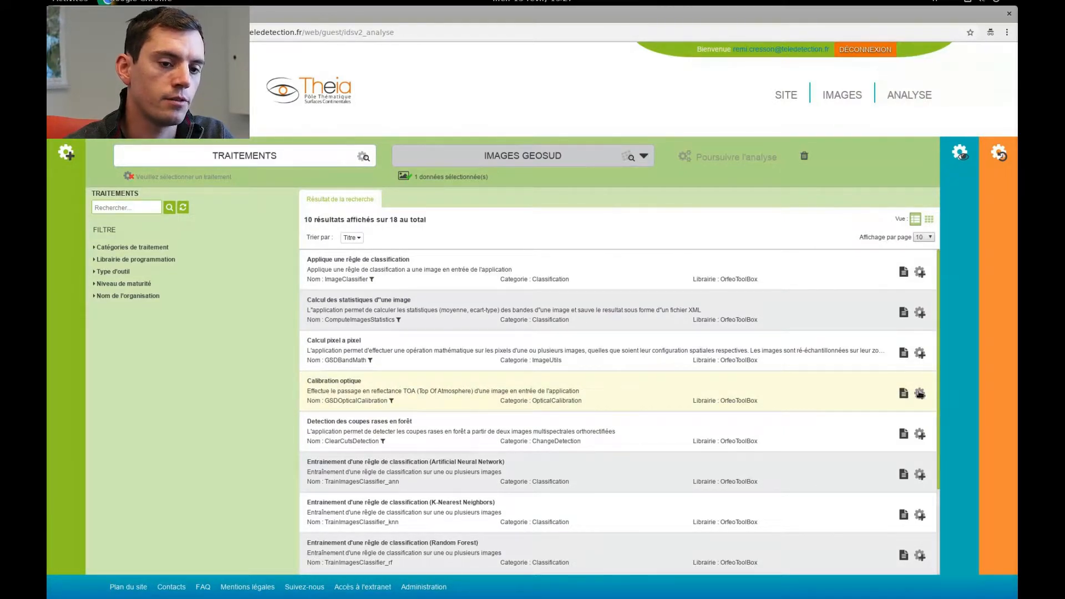
click(920, 394)
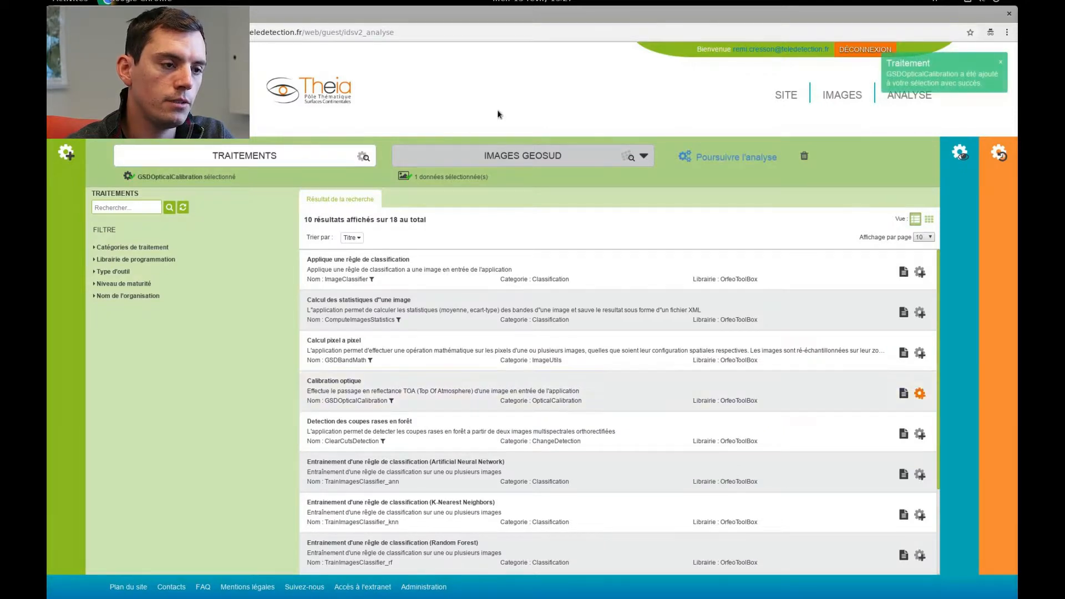
click(730, 160)
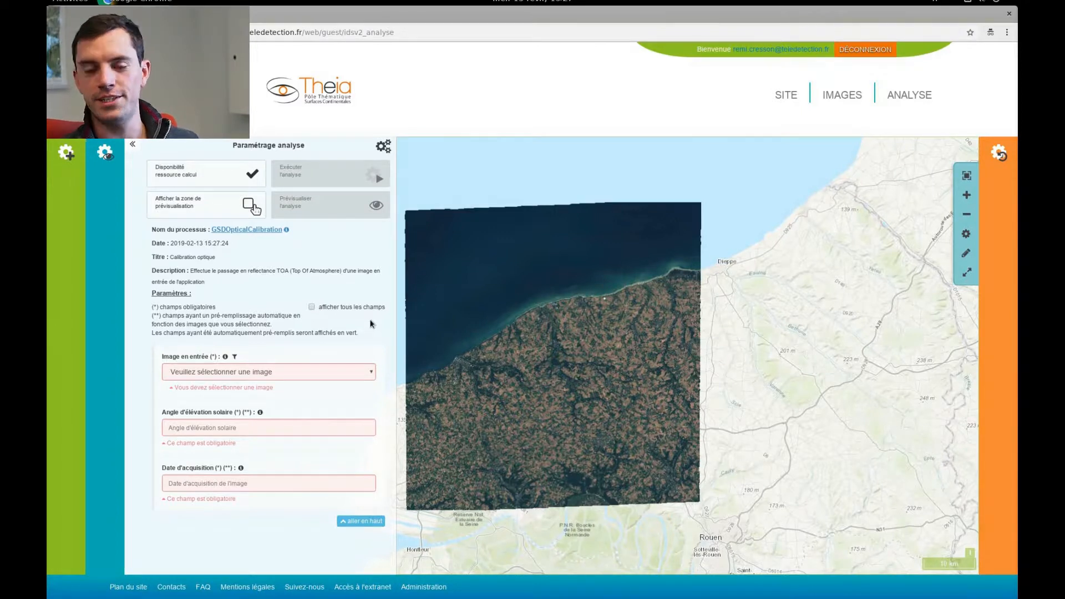
- Set 2016-08-23_10:44:37.5_SPOT6_ORTHO_MS as the calibration's input image and display all parameter fields to review the pre-filled band values
click(291, 372)
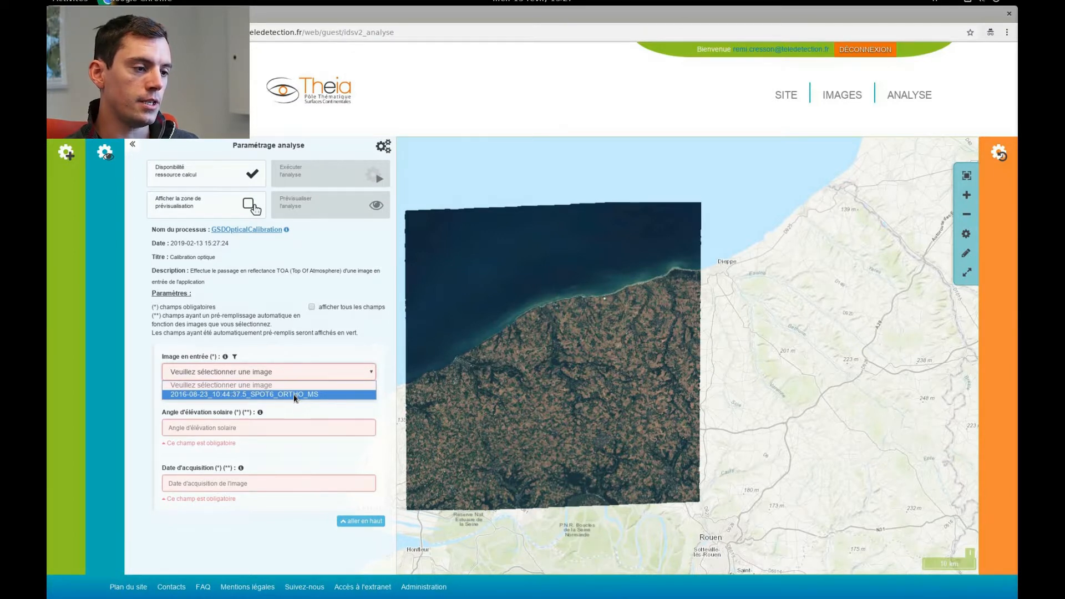
click(294, 394)
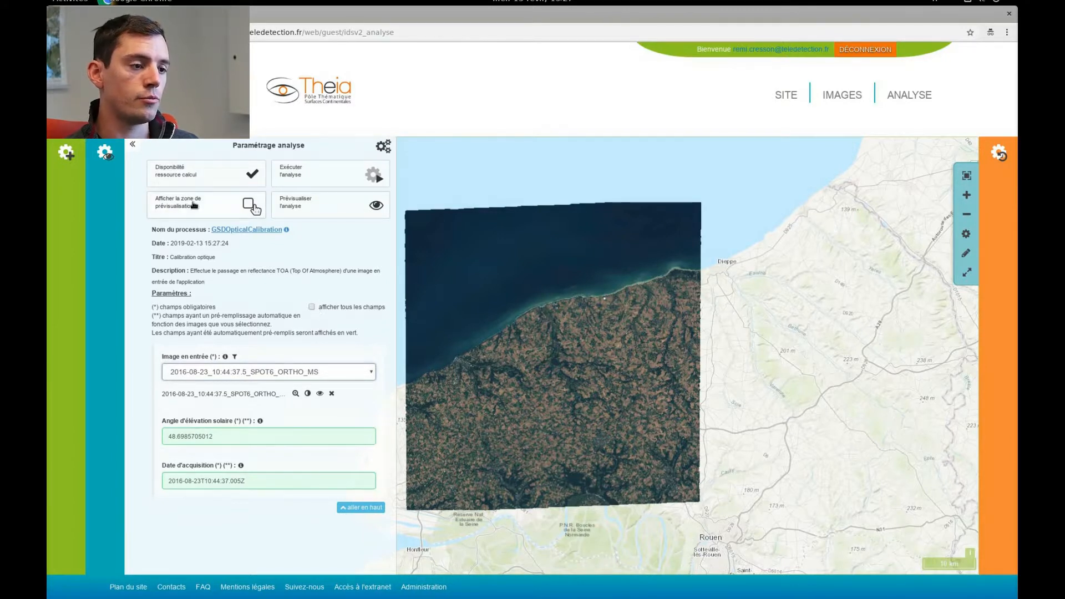
click(313, 307)
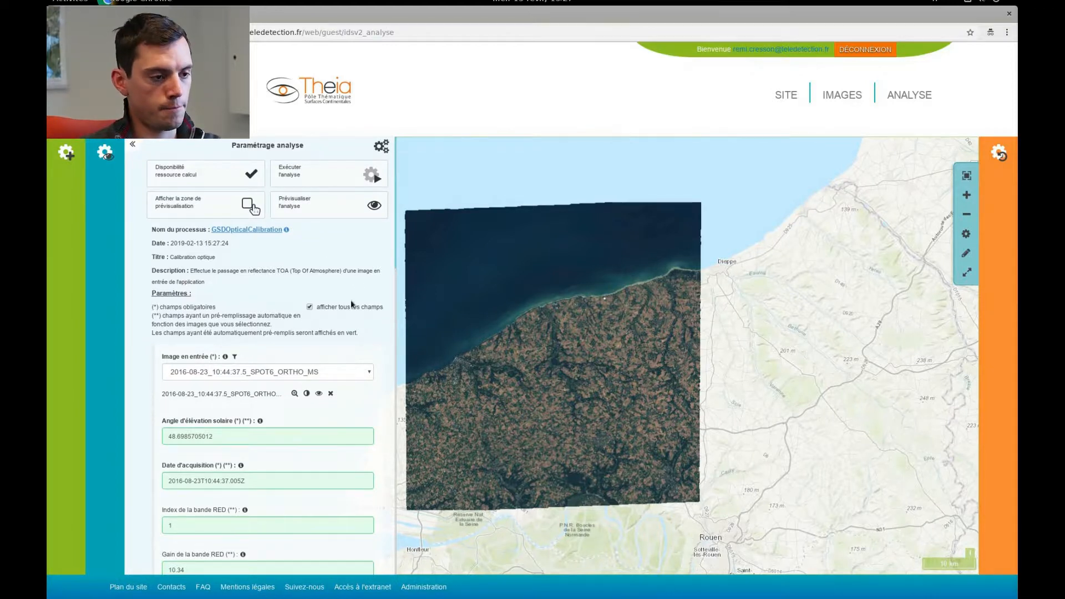
scroll(365, 286, down, 3)
scroll(379, 283, down, 2)
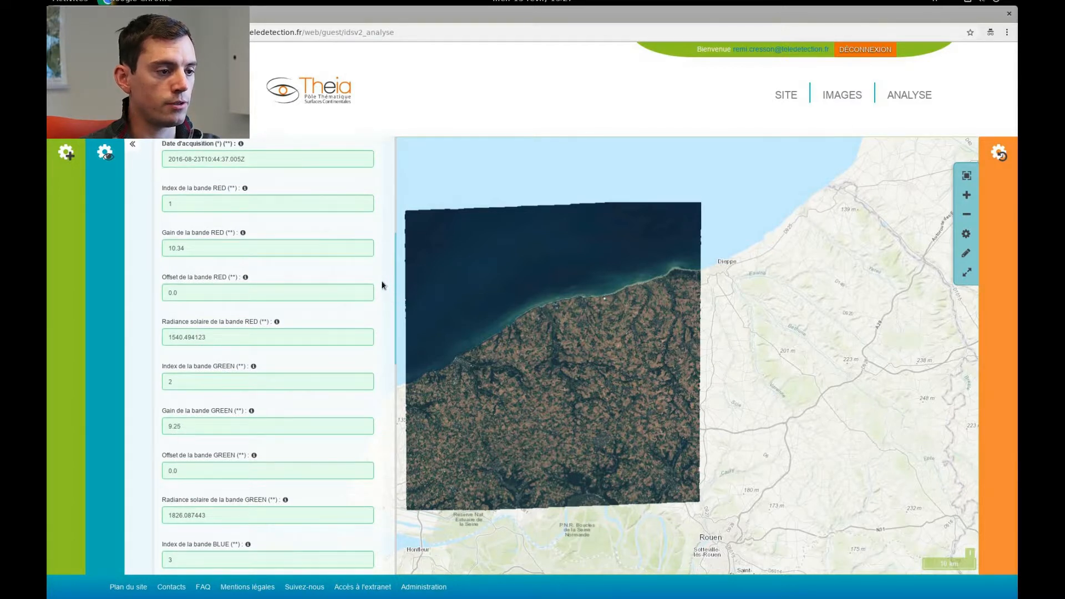
scroll(378, 297, down, 1)
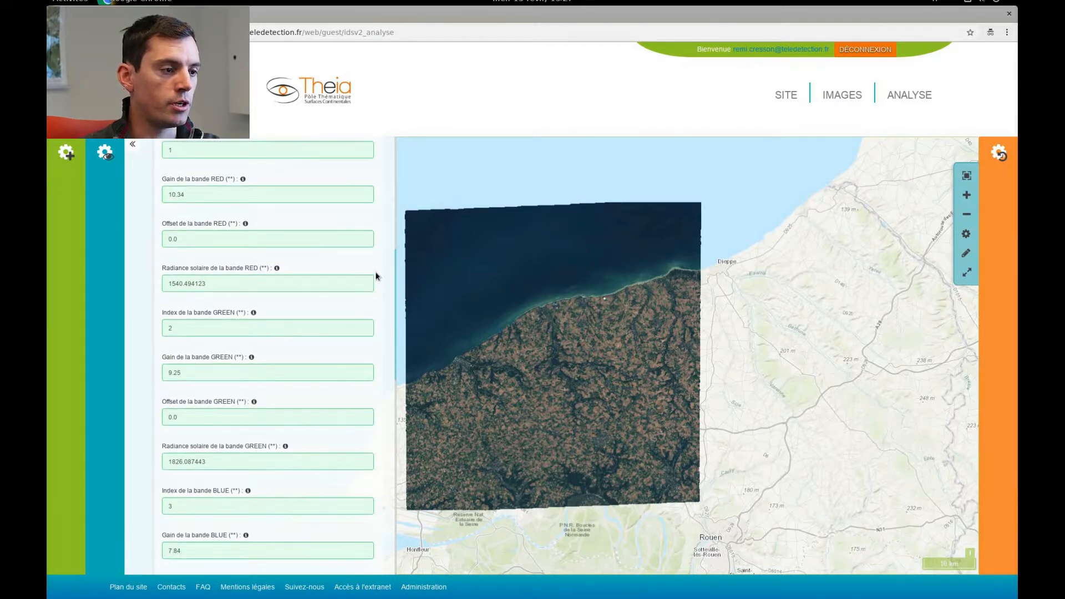
scroll(382, 266, down, 1)
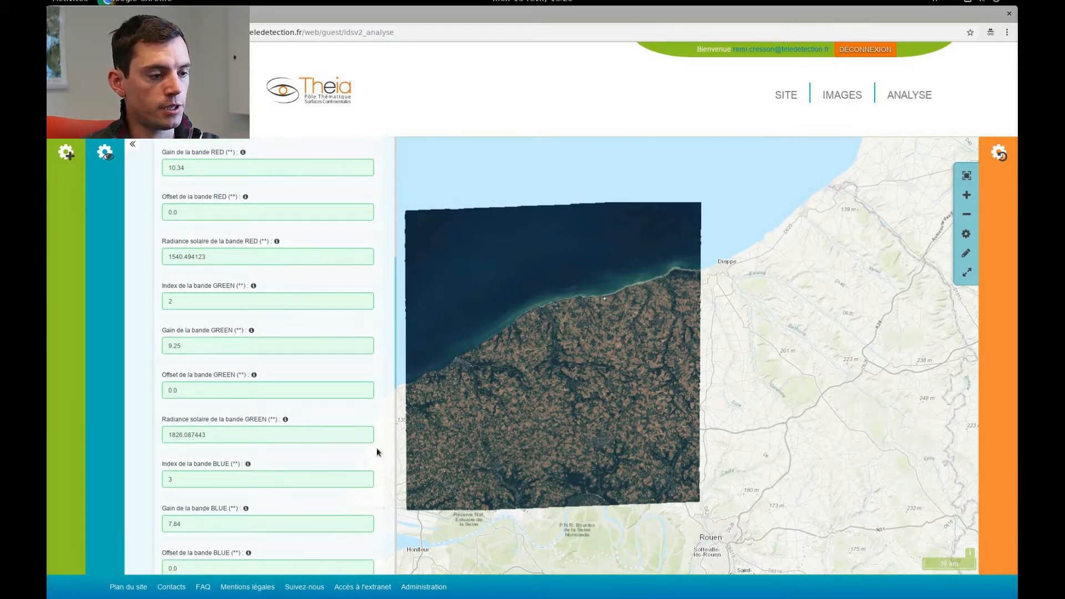
scroll(377, 453, up, 10)
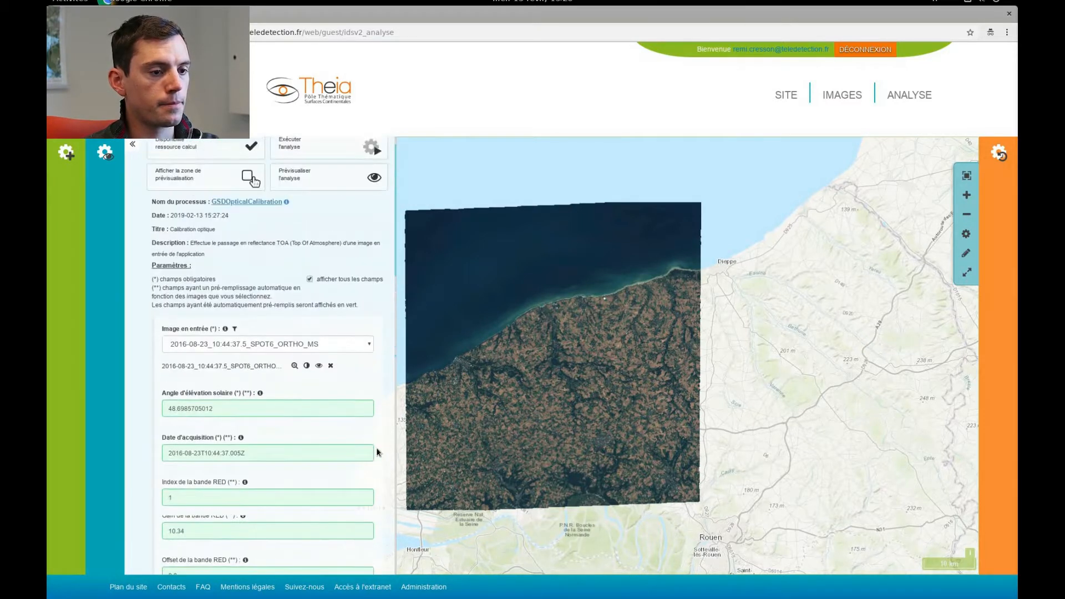
- Show the preview zone over the coastal town and surrounding fields and run a preview of the GSDOpticalCalibration analysis
scroll(377, 452, up, 1)
scroll(522, 312, up, 3)
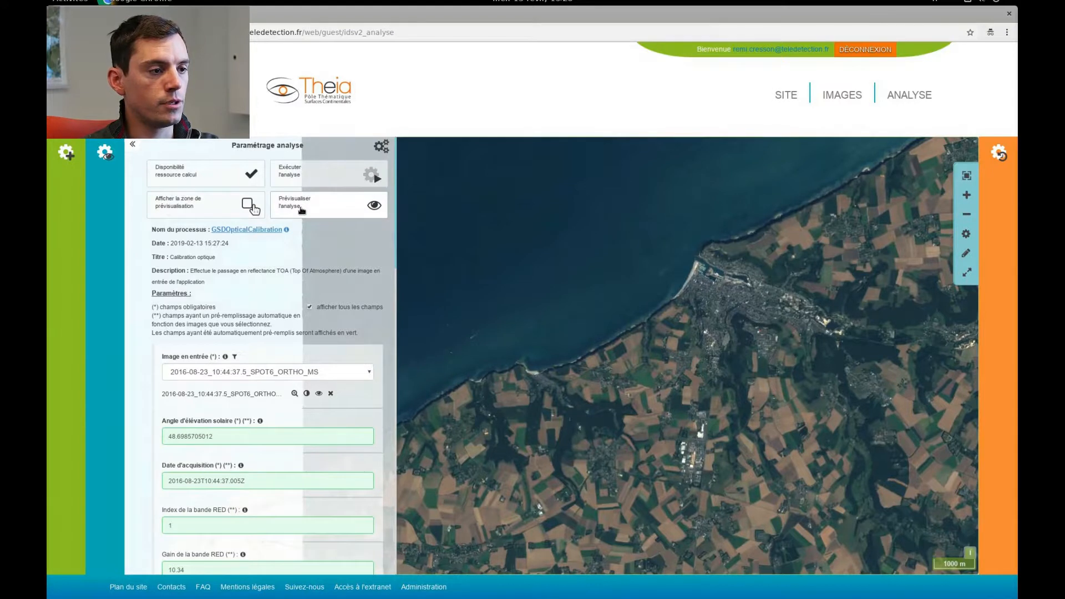
click(252, 201)
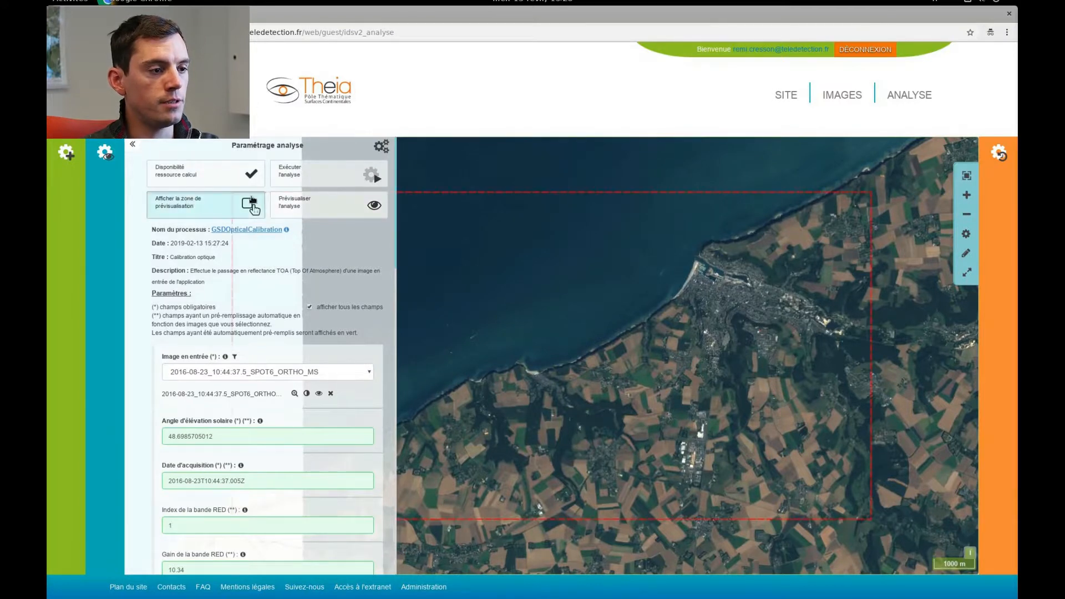
click(319, 200)
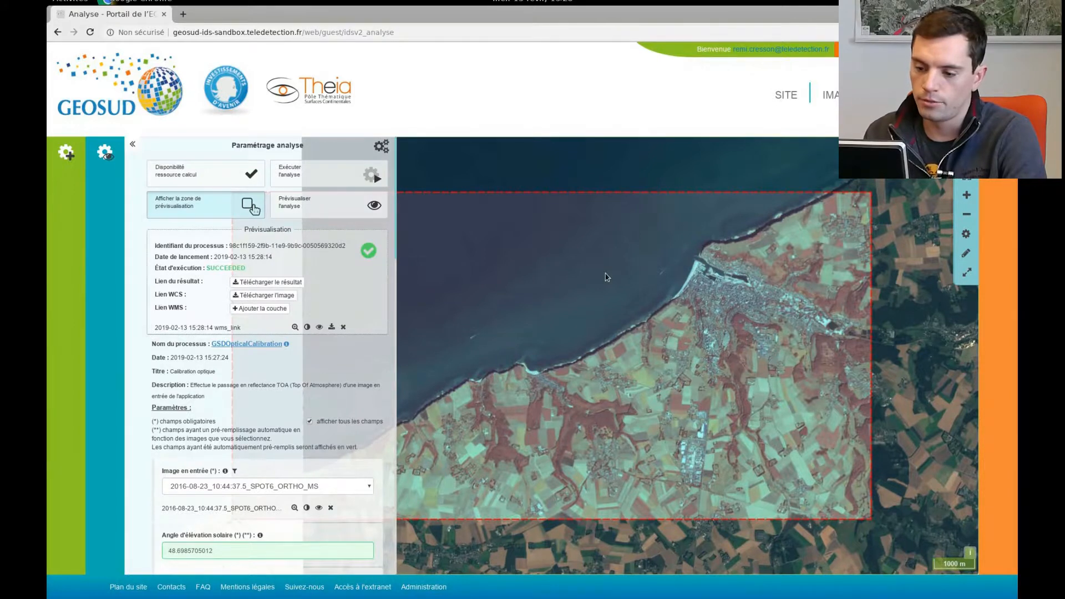
- Execute the GSDOpticalCalibration analysis on the entire image
click(336, 173)
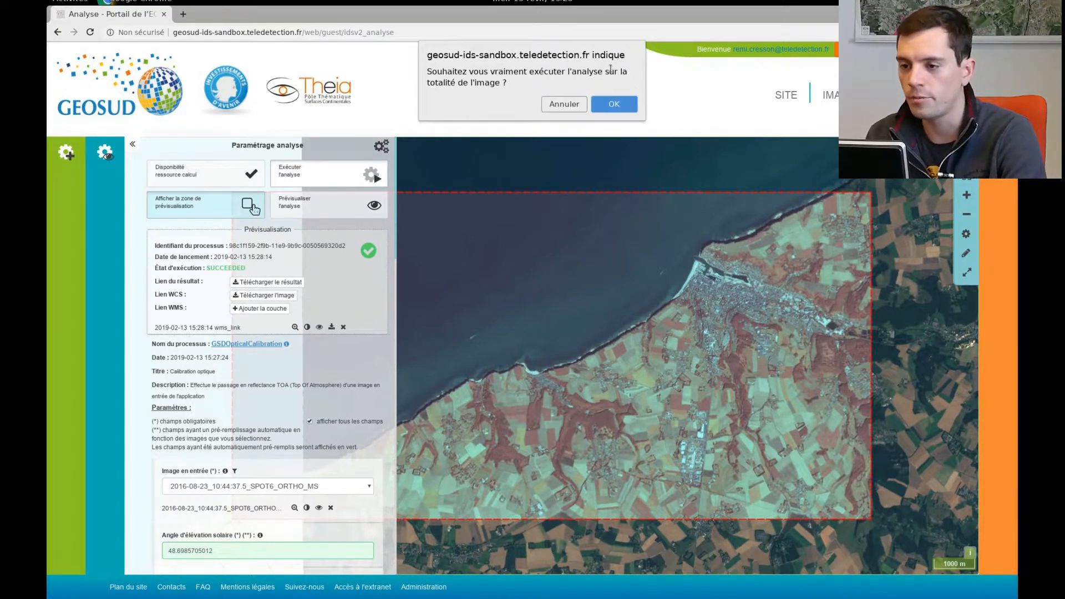
click(614, 104)
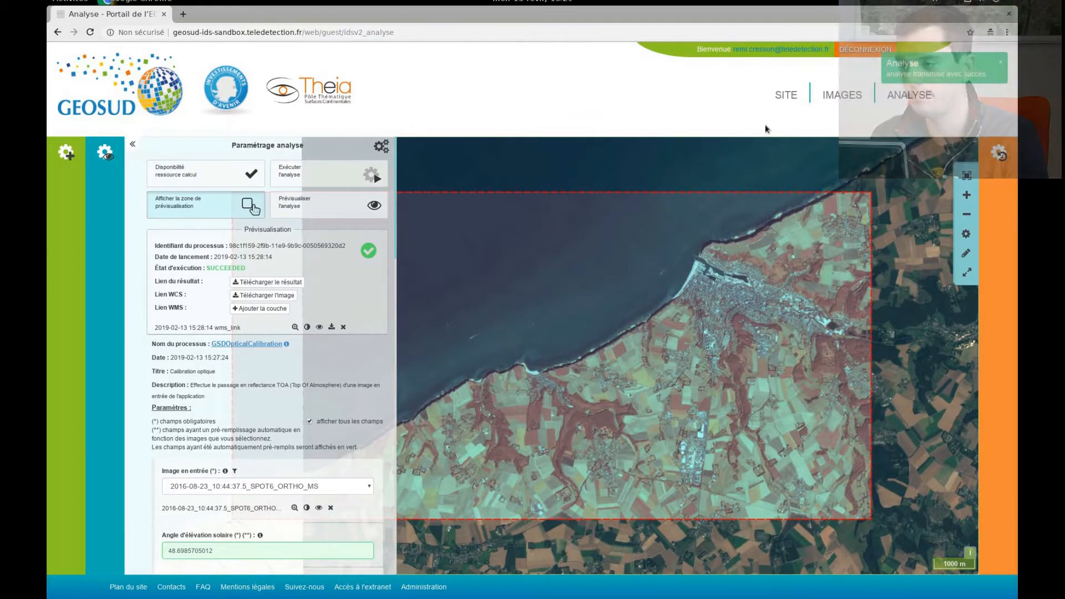
- In the storage space management of the analysis results, delete the GSDOpticalCalibration output created 2019-02-13T13:52:47
click(1005, 155)
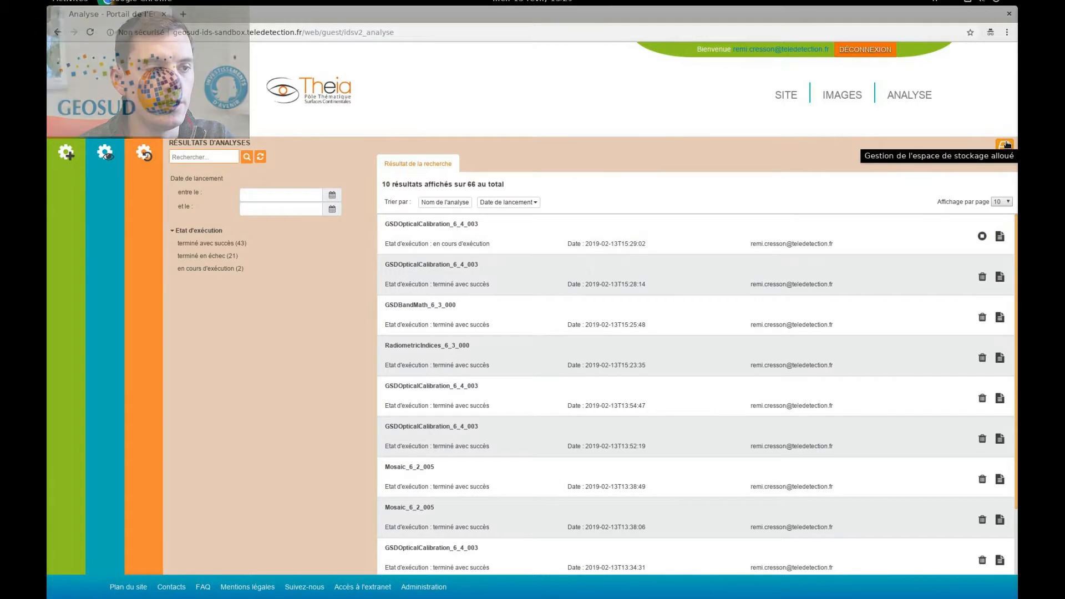
click(999, 156)
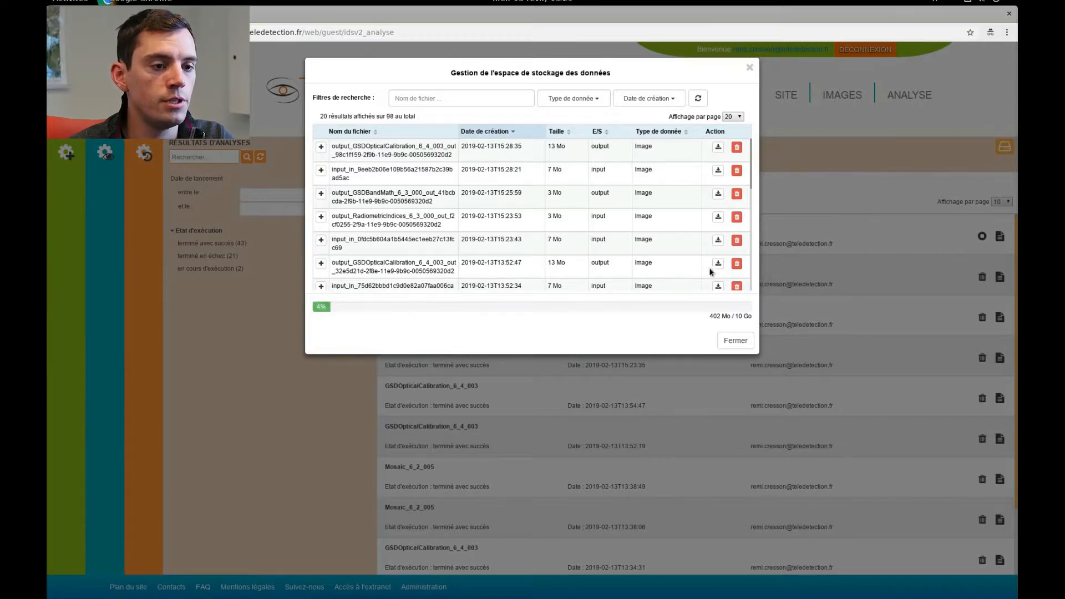
click(737, 264)
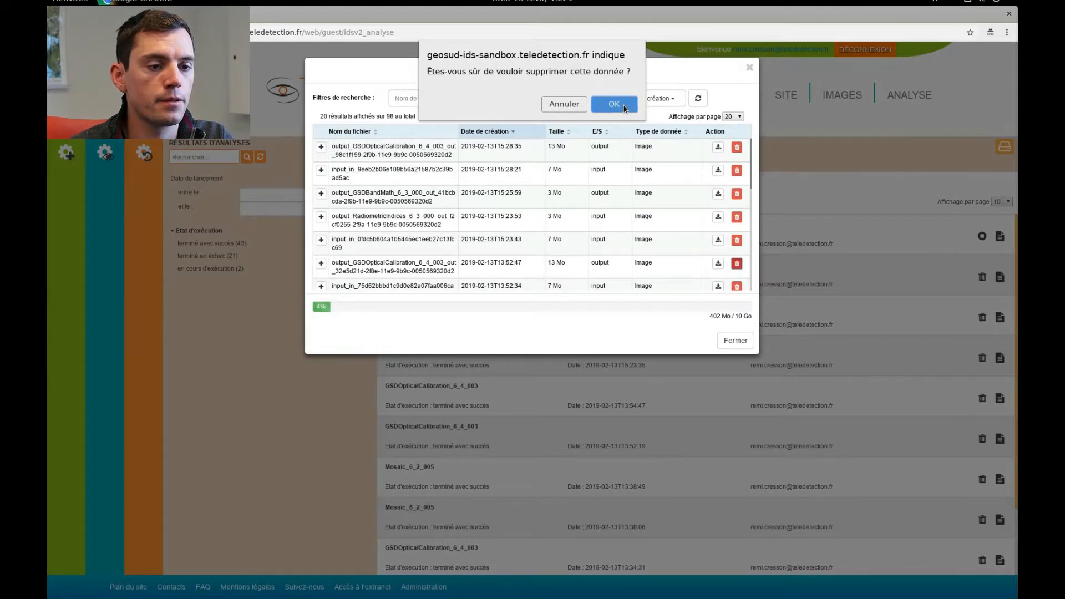
click(624, 108)
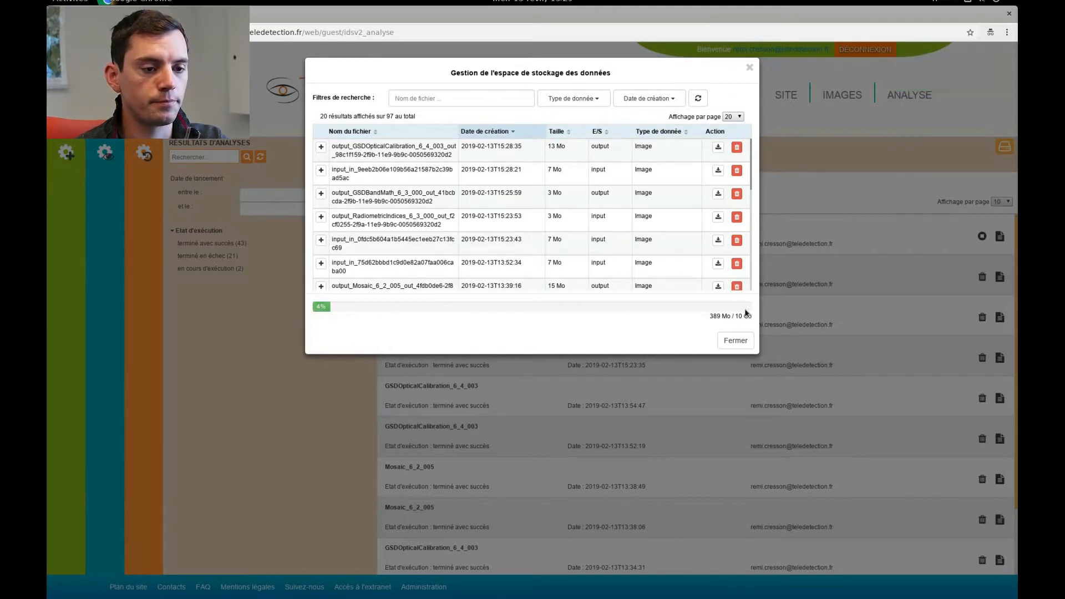
click(732, 341)
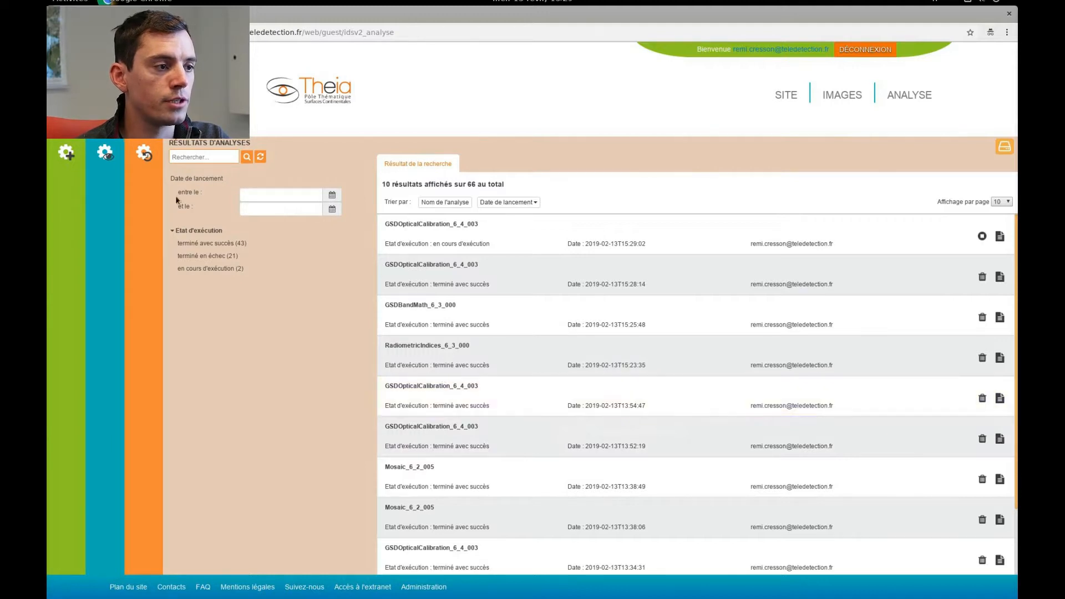
- Reopen the GSDOpticalCalibration preview analysis and check the availability of computing resources
click(99, 150)
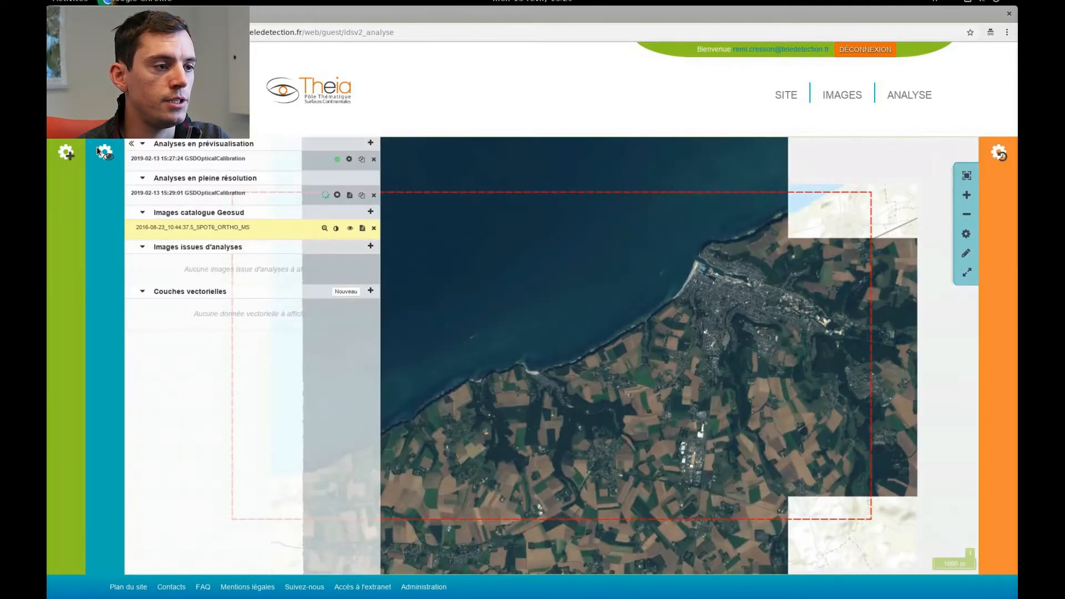
click(349, 160)
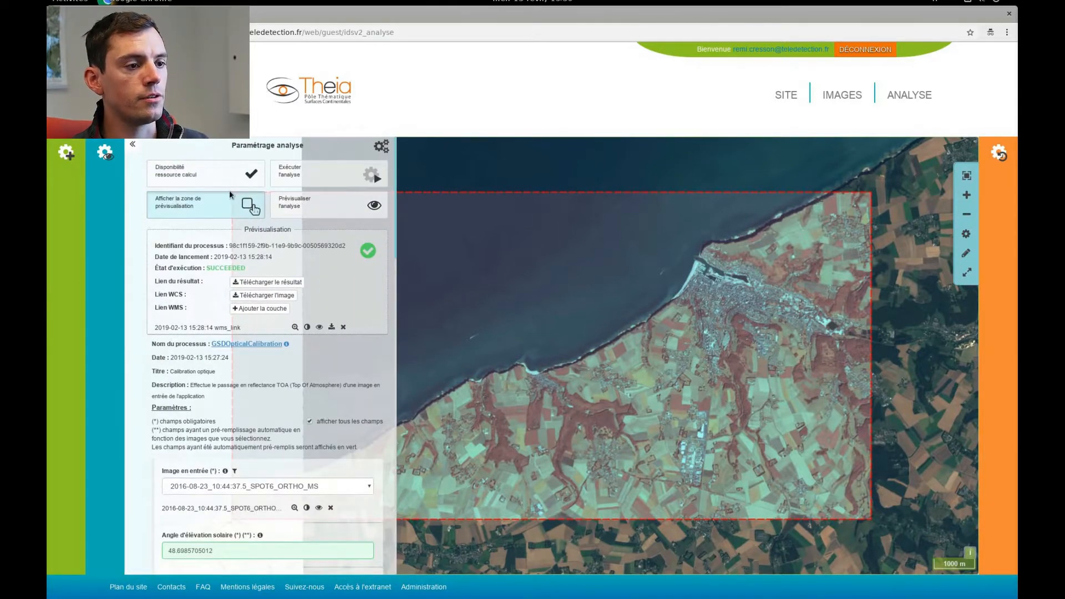
click(192, 167)
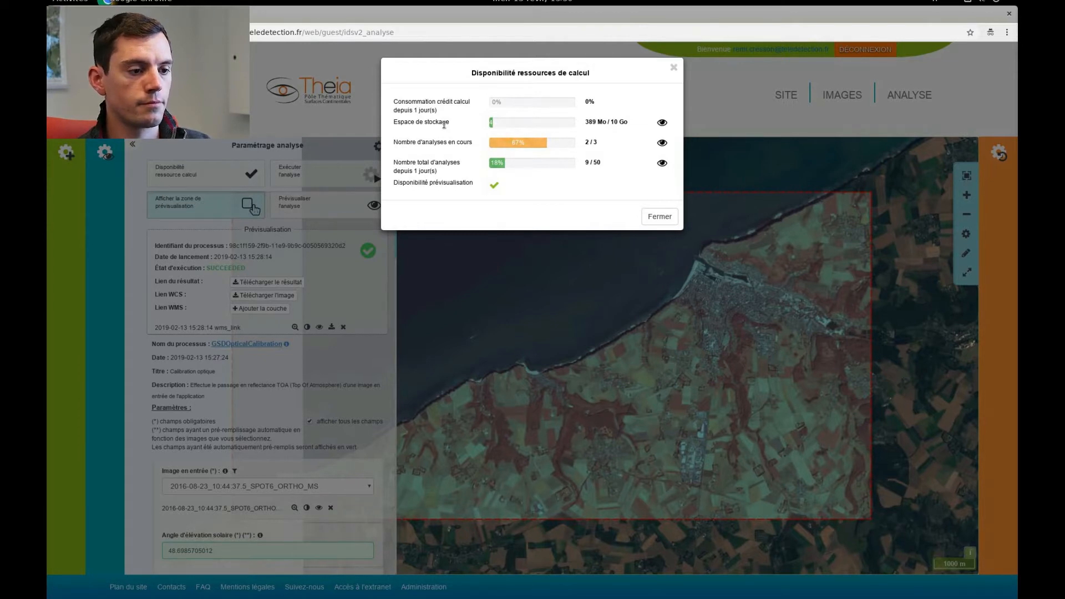
click(661, 216)
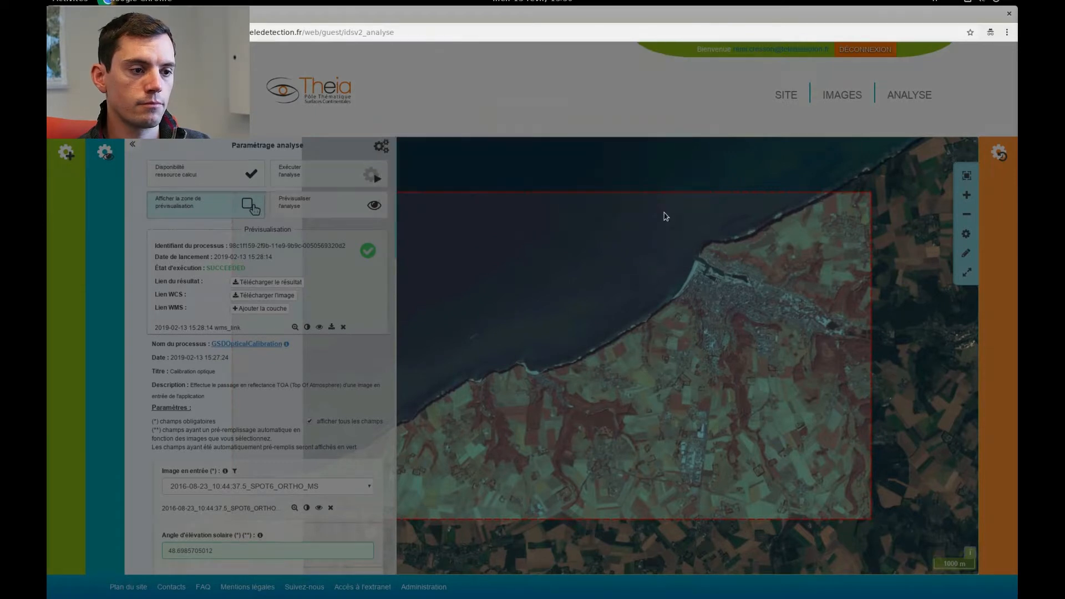
- Open the details of the GSDOpticalCalibration analysis launched at 2019-02-13T15:29:02 in the analysis results
click(999, 153)
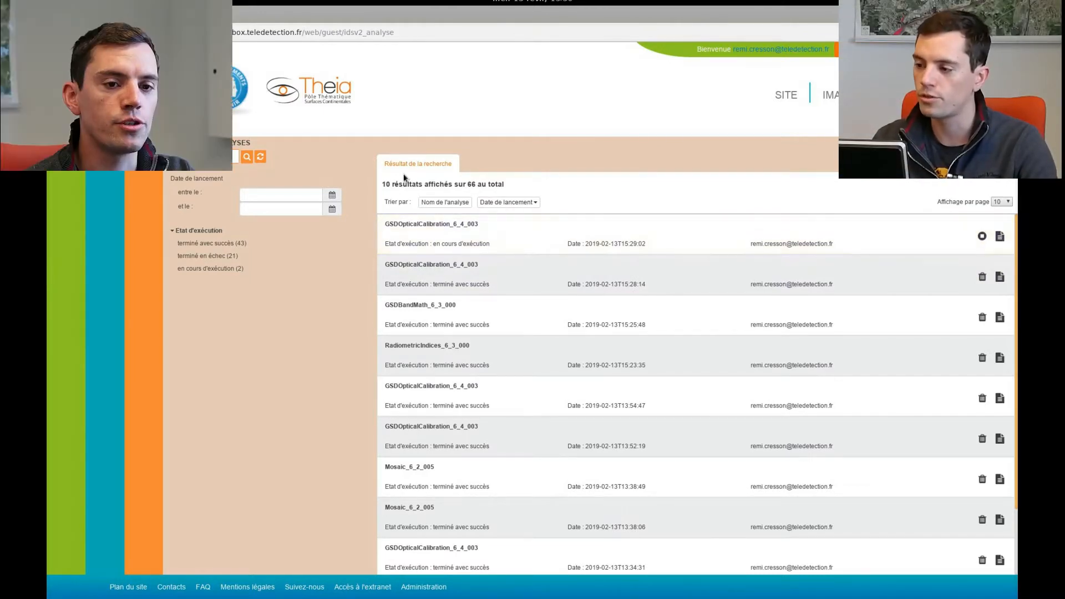
click(1001, 238)
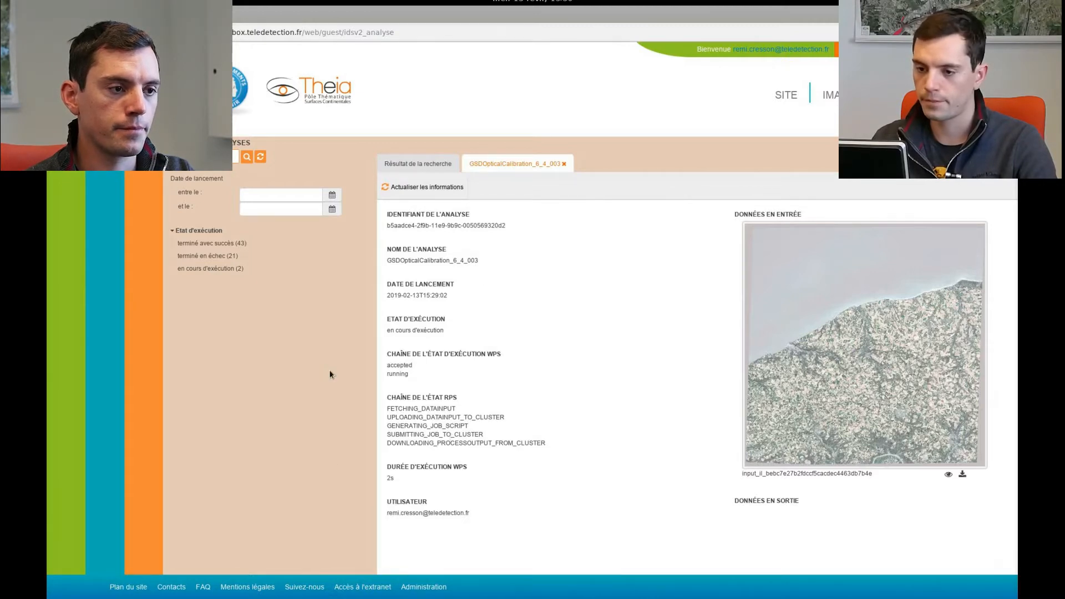
- Filter the analysis results to "terminé avec succès" with launch dates between 2019-02-19 and 2019-02-21
click(420, 164)
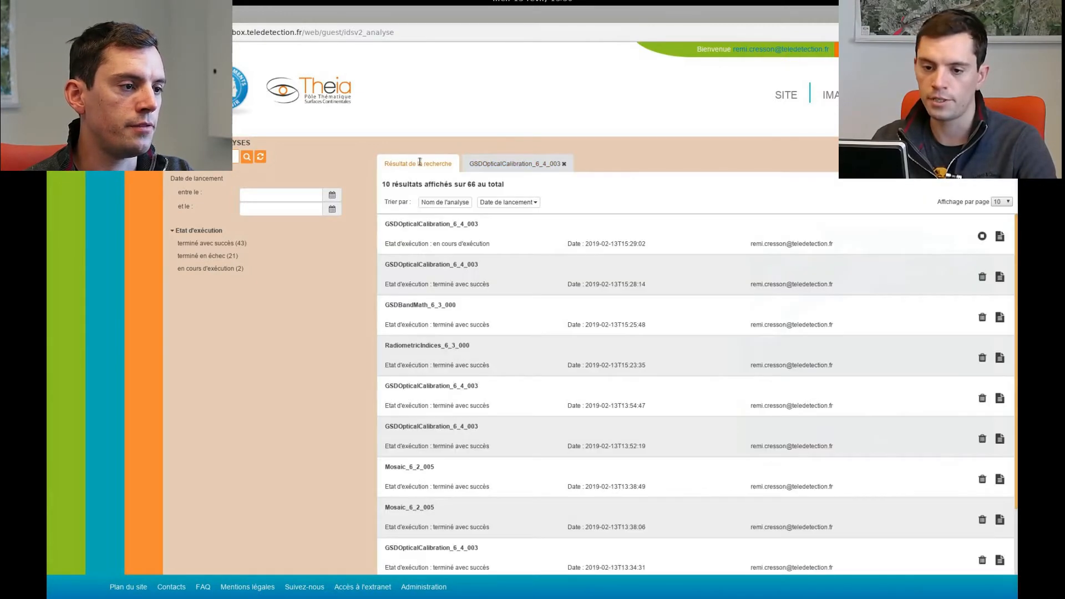
click(207, 243)
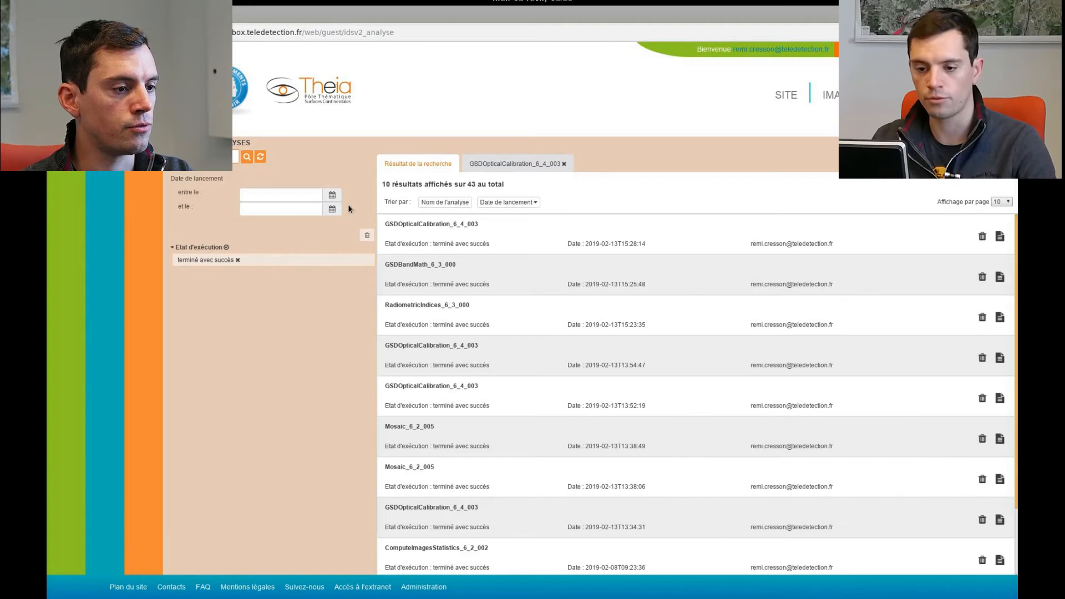
click(332, 194)
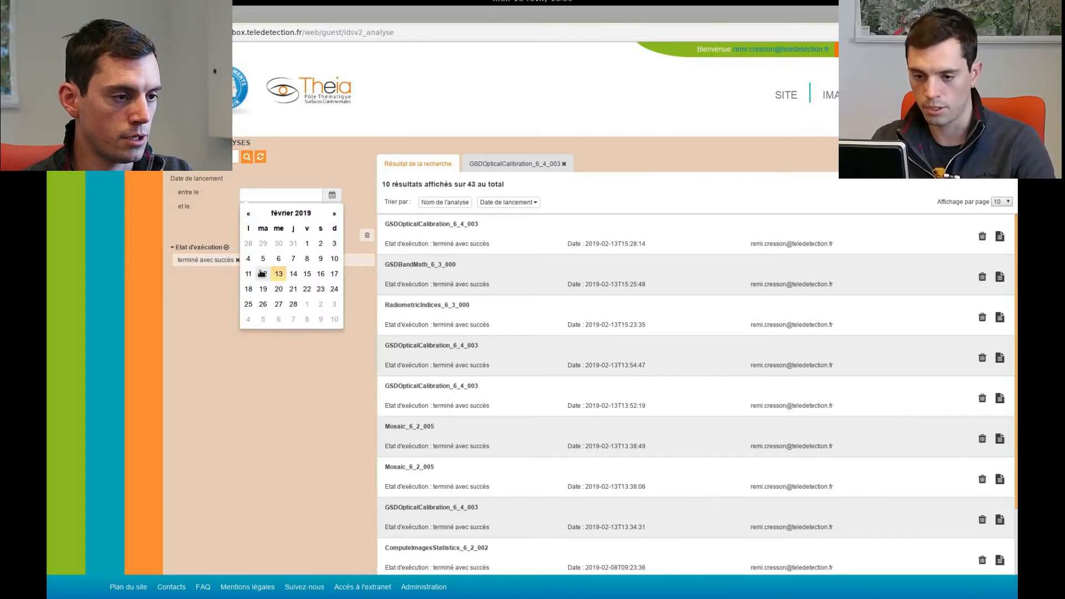
click(263, 289)
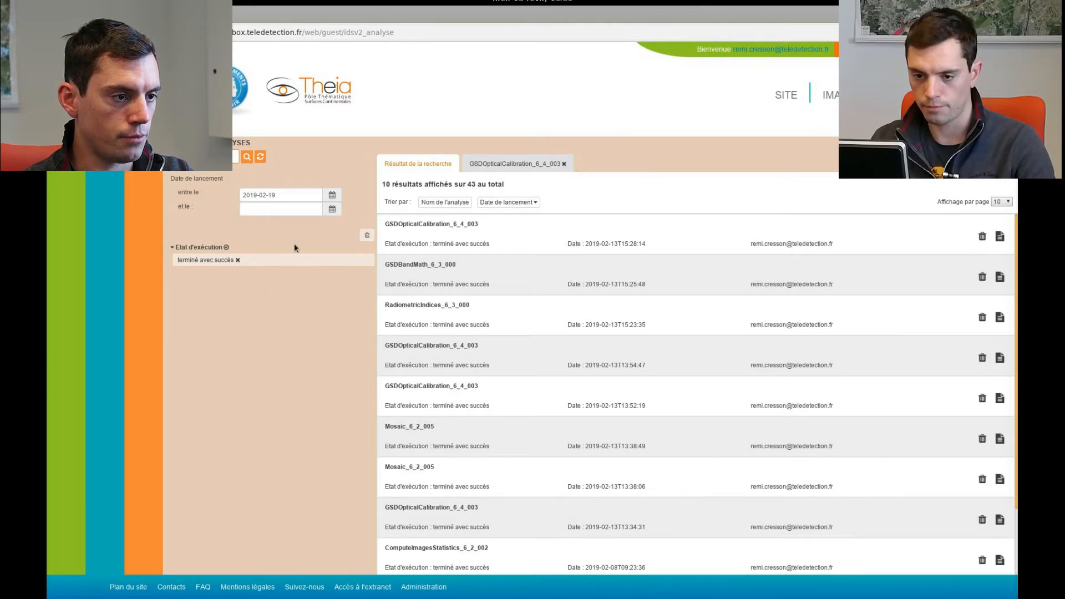
click(332, 209)
click(294, 304)
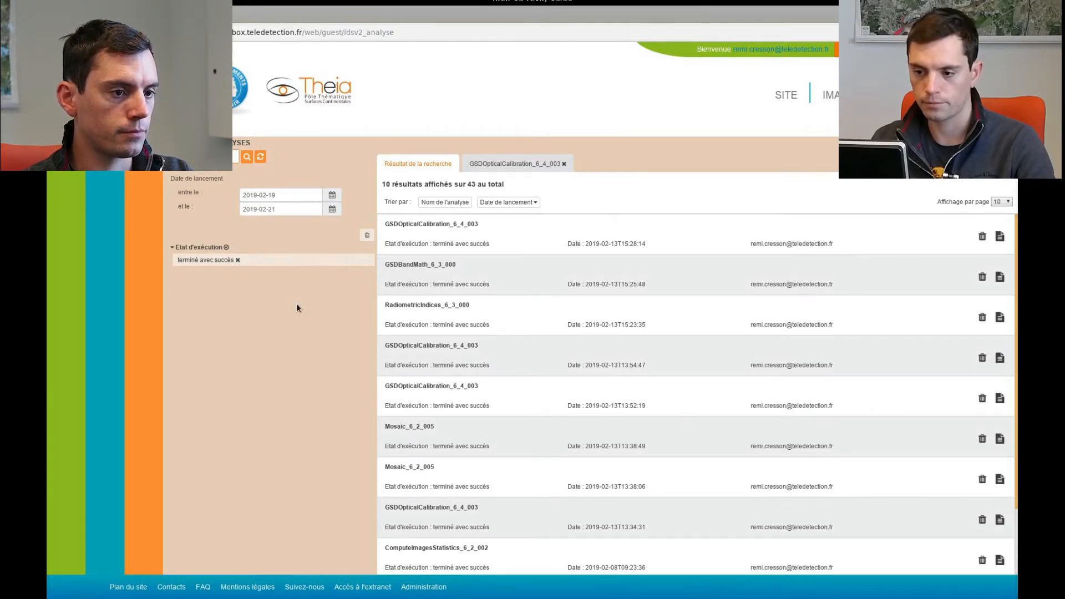
click(247, 158)
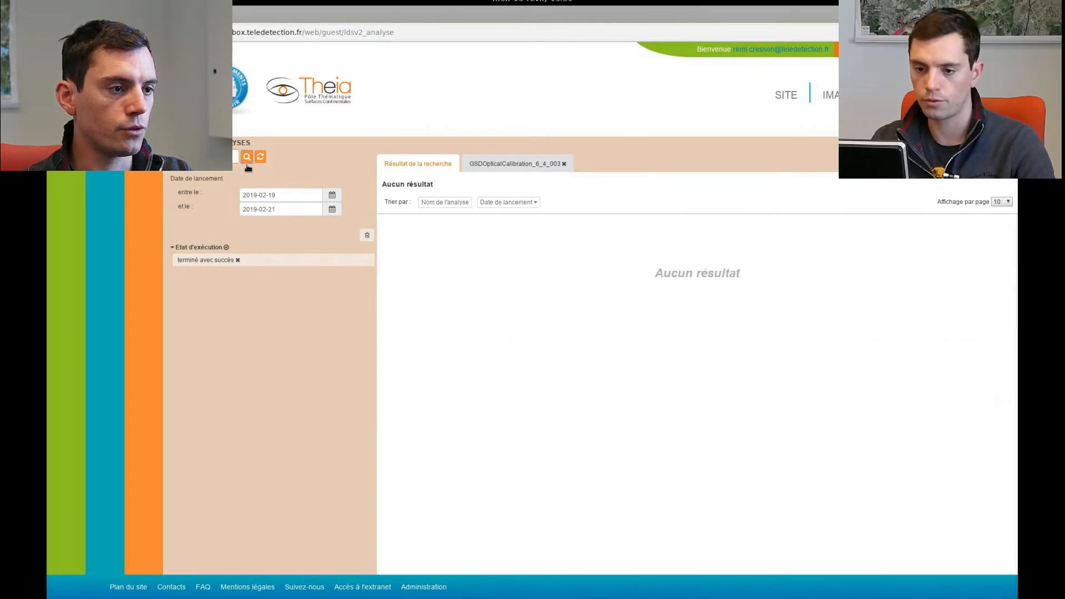
- Set the start launch date to 2019-01-08, rerun the search, and clear the execution state filter and search criteria
click(329, 198)
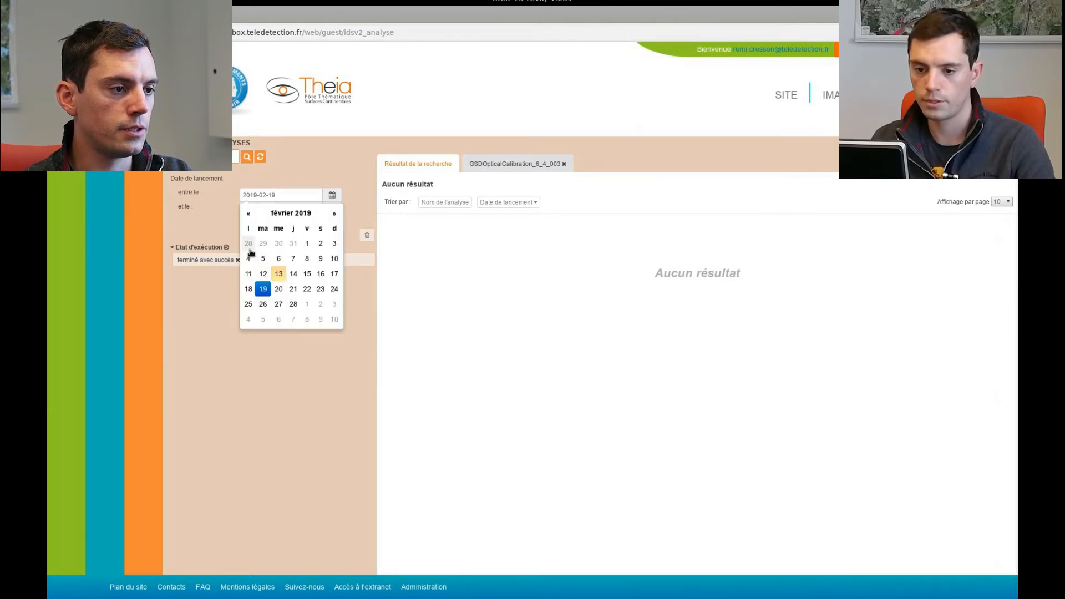
click(248, 213)
click(263, 258)
click(247, 158)
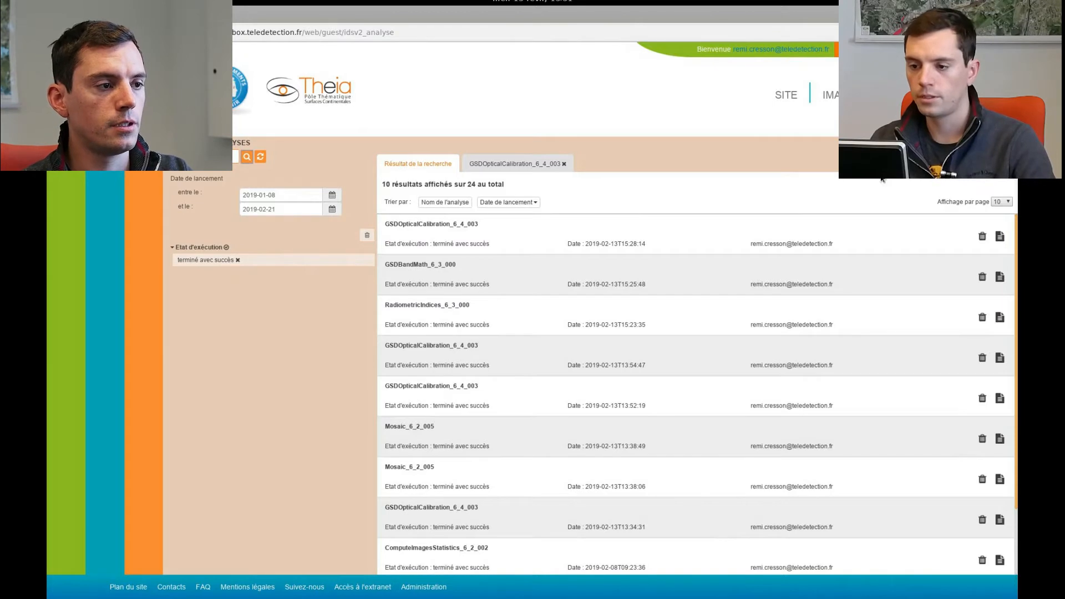
click(238, 260)
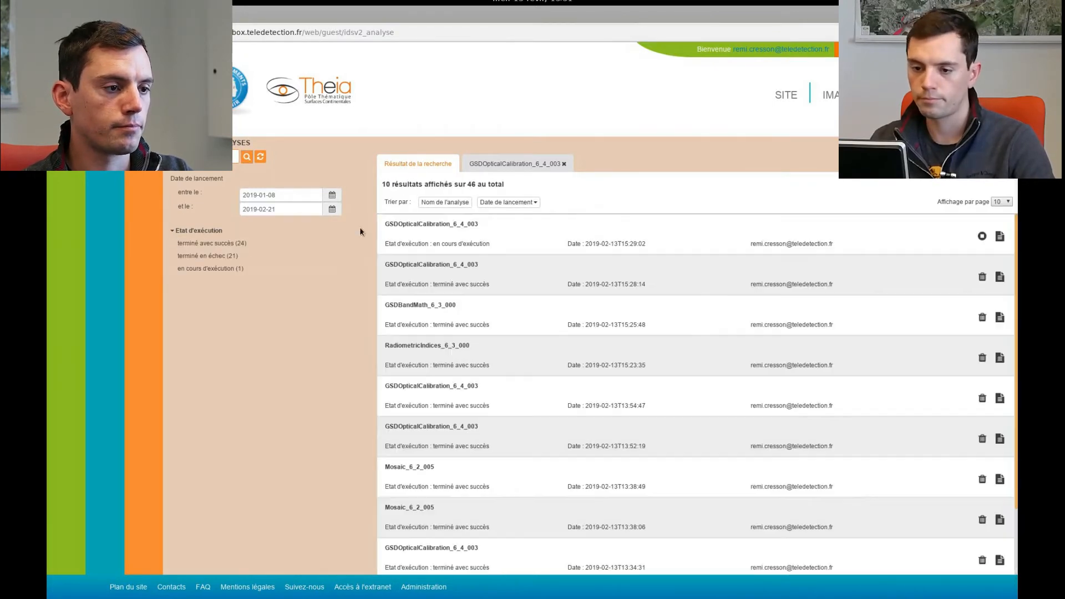
click(261, 158)
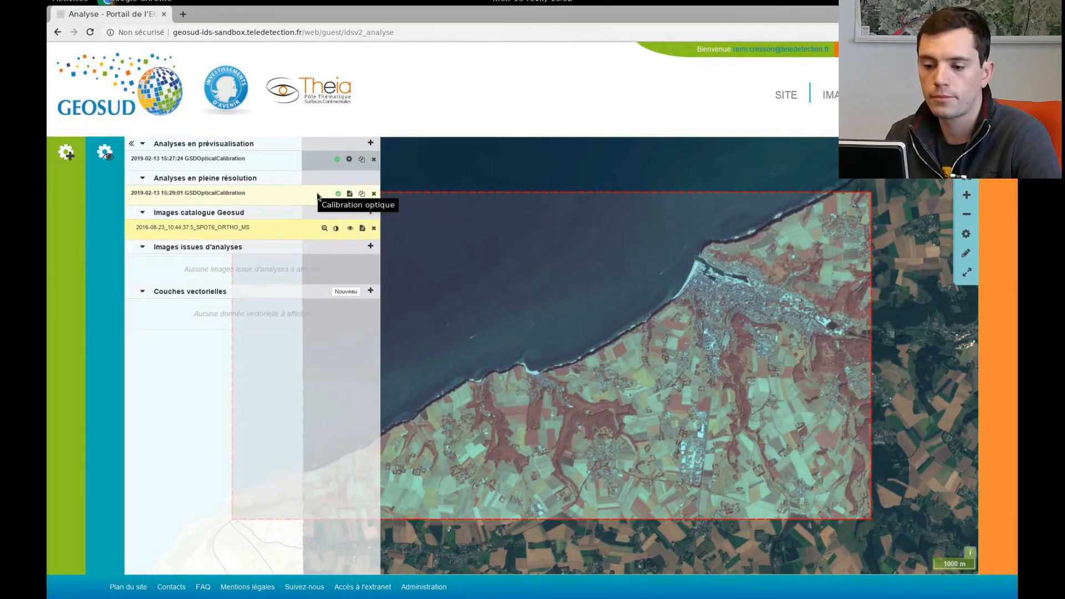
- Check the result detail of the full-resolution GSDOpticalCalibration analysis and add its output image to the map layers
click(339, 197)
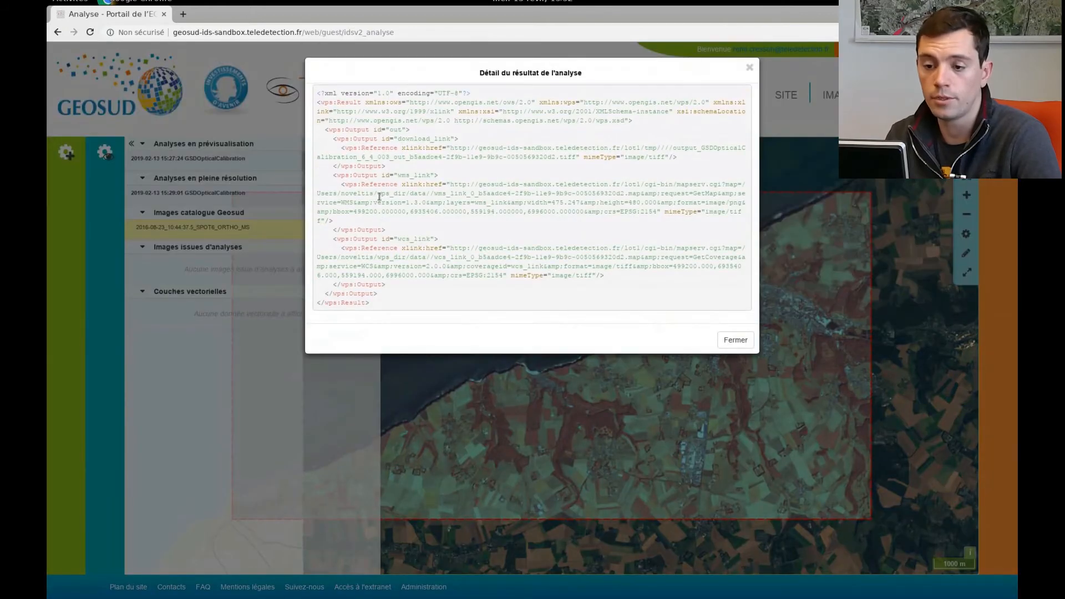
key(Escape)
click(349, 195)
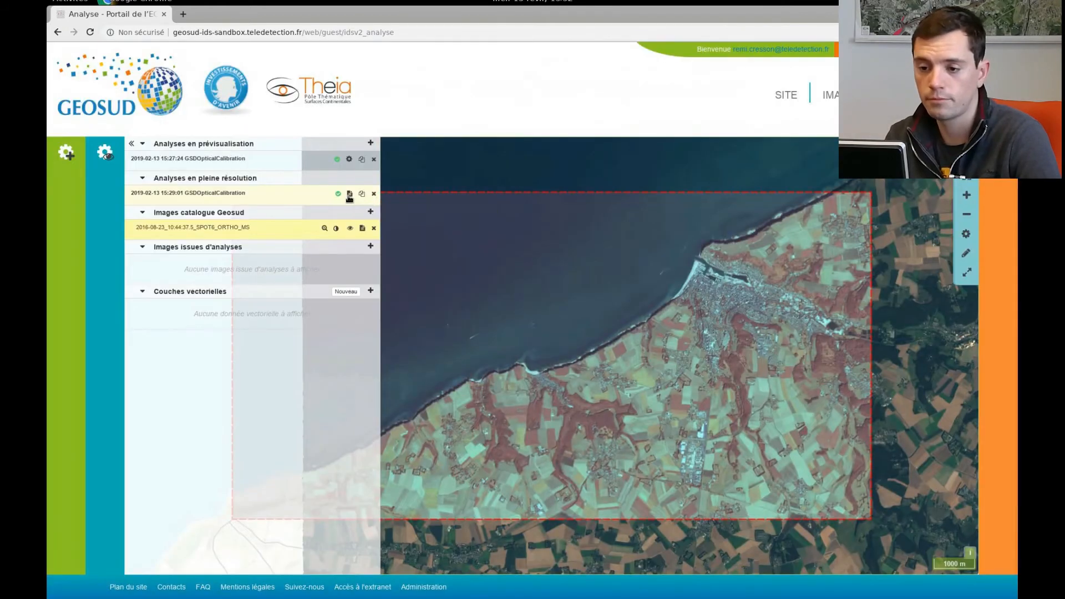
scroll(660, 323, down, 3)
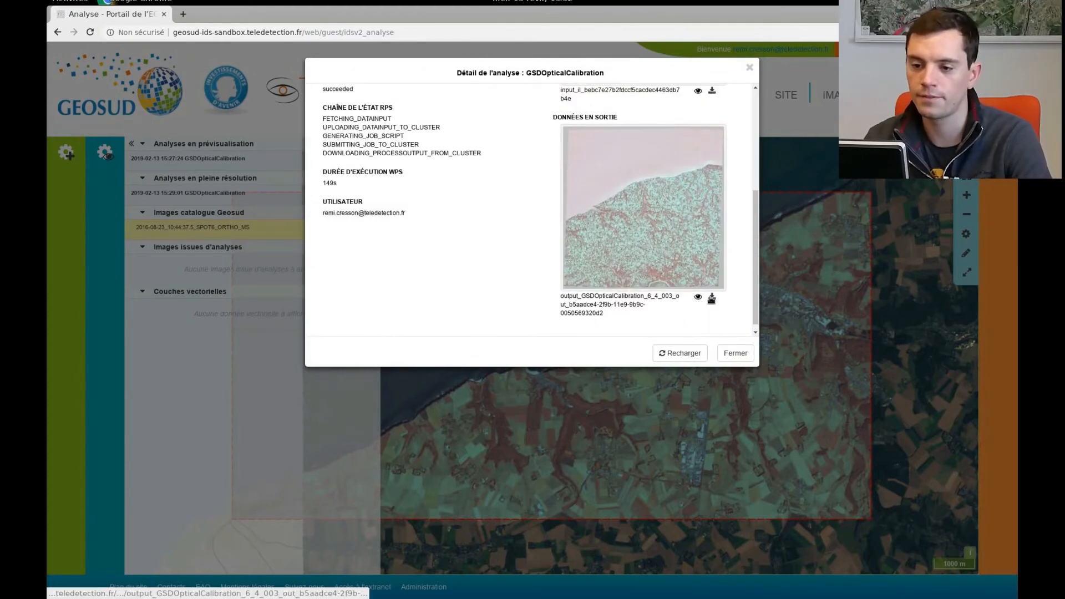
click(698, 298)
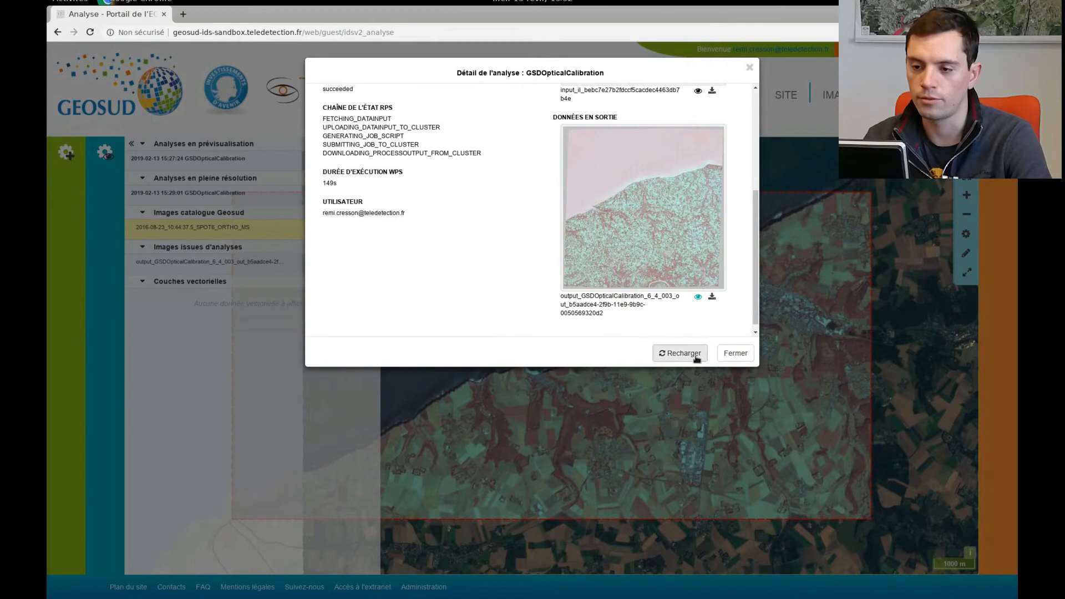
click(734, 353)
- Hide the GSDOpticalCalibration preview layer, display the full-resolution output image on the map and inspect its inland fields up close
click(349, 159)
click(319, 327)
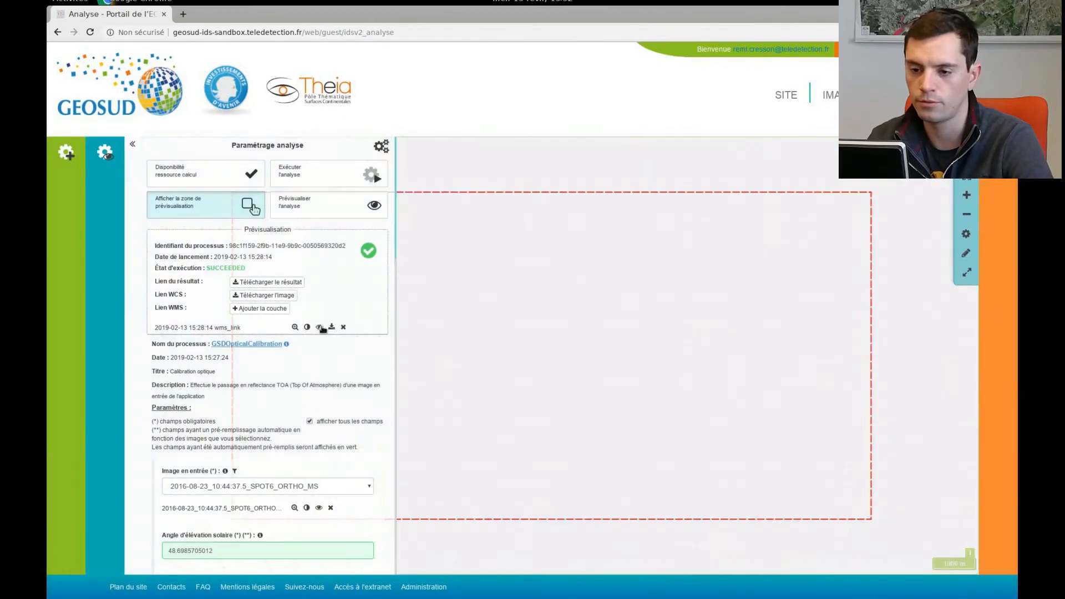
click(132, 144)
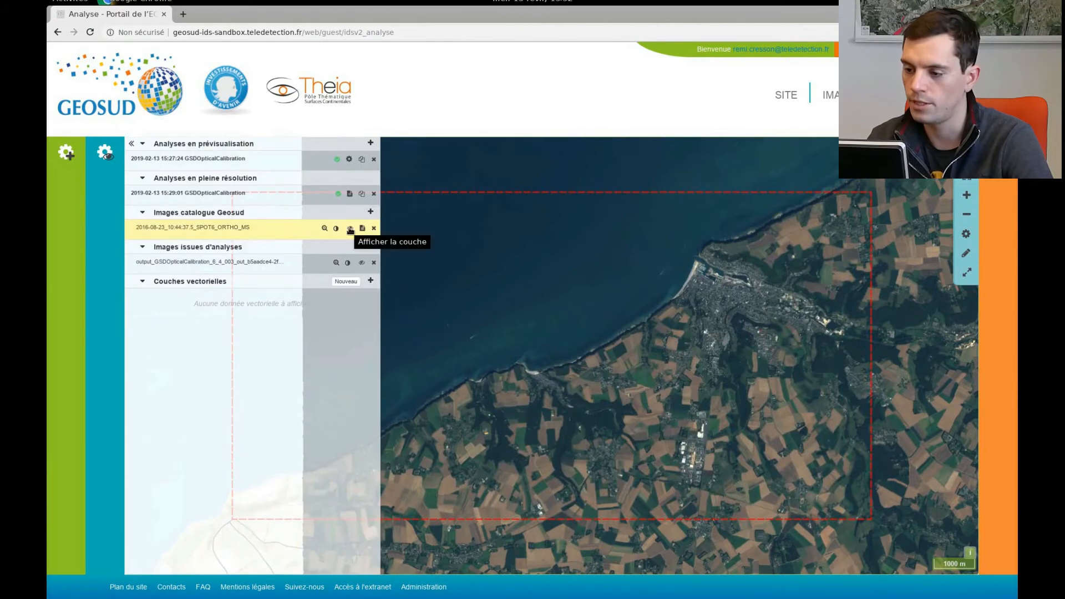
click(361, 264)
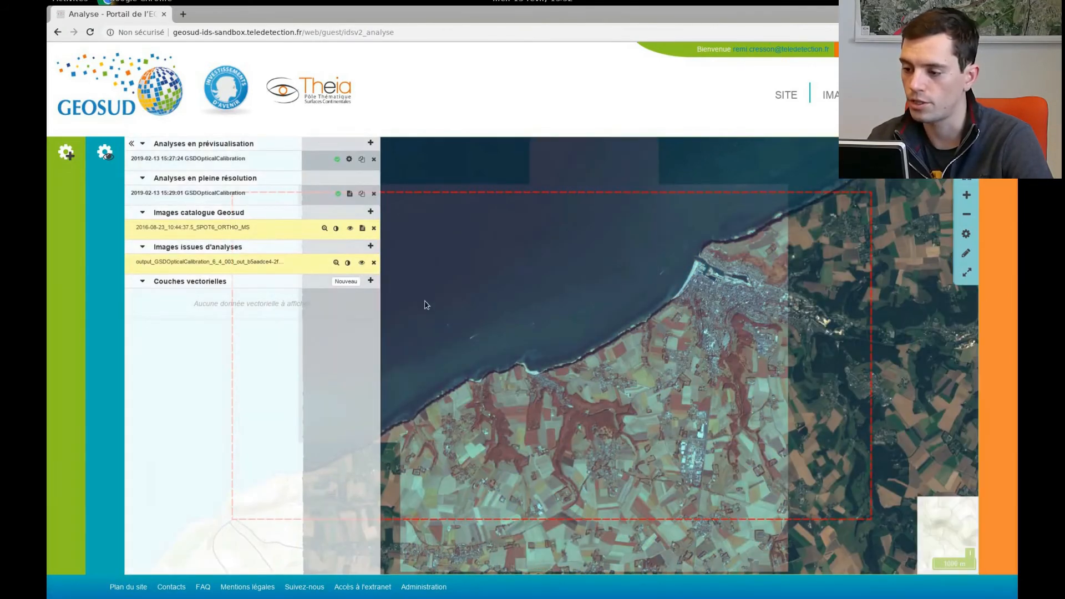
click(351, 228)
drag(753, 401, 553, 209)
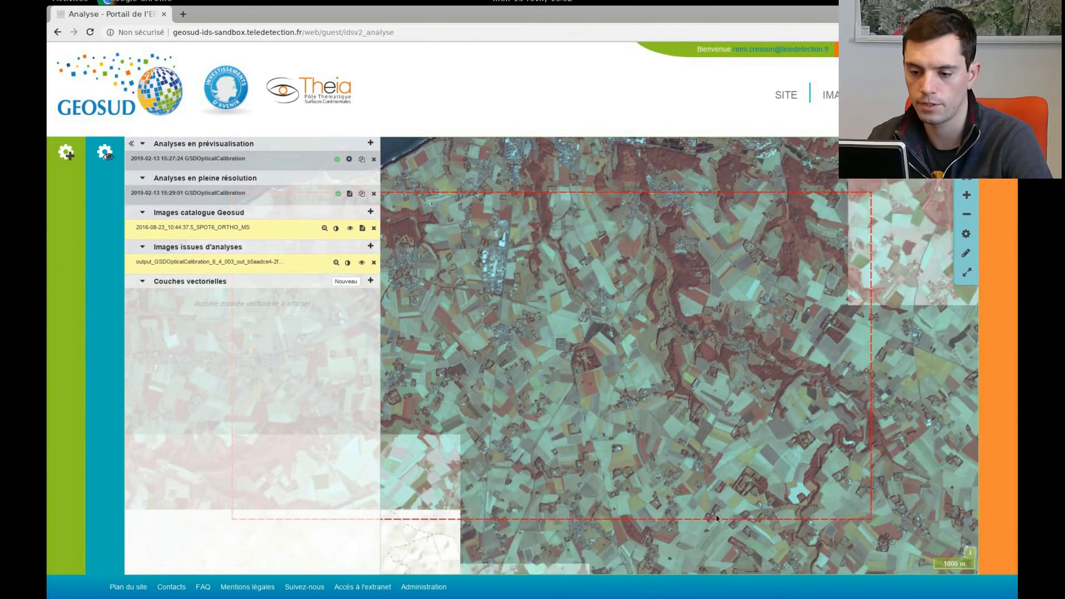
scroll(709, 378, up, 1)
scroll(709, 378, up, 1)
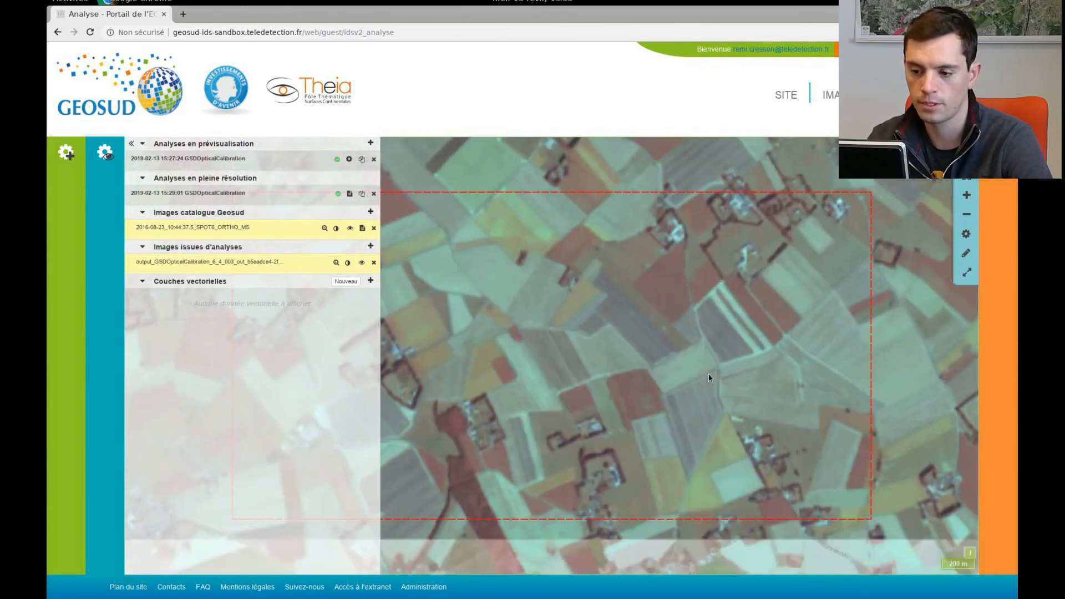
drag(873, 471, 470, 203)
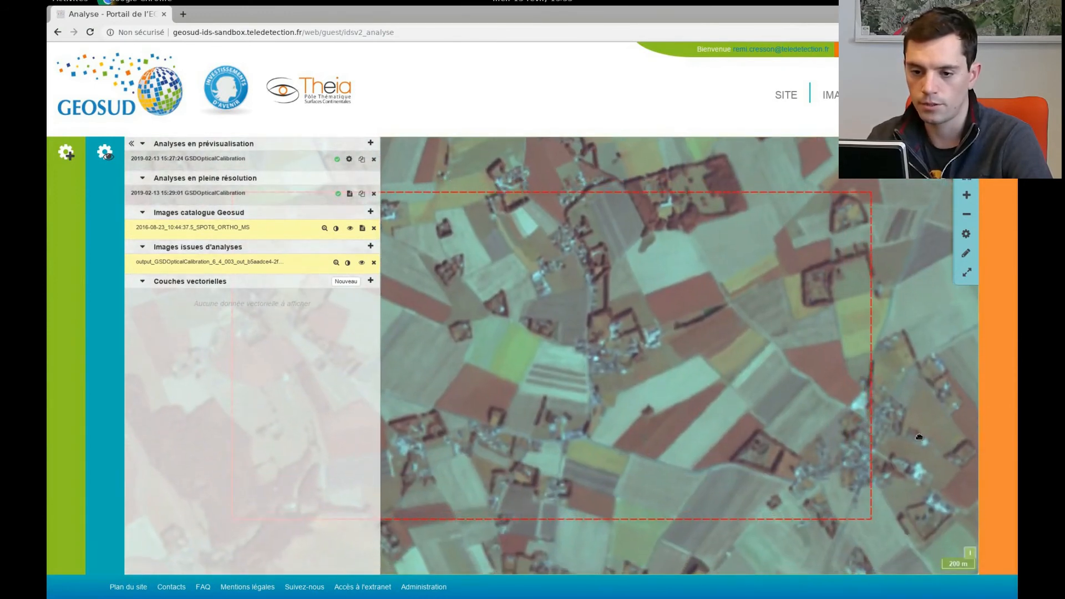
scroll(772, 439, down, 1)
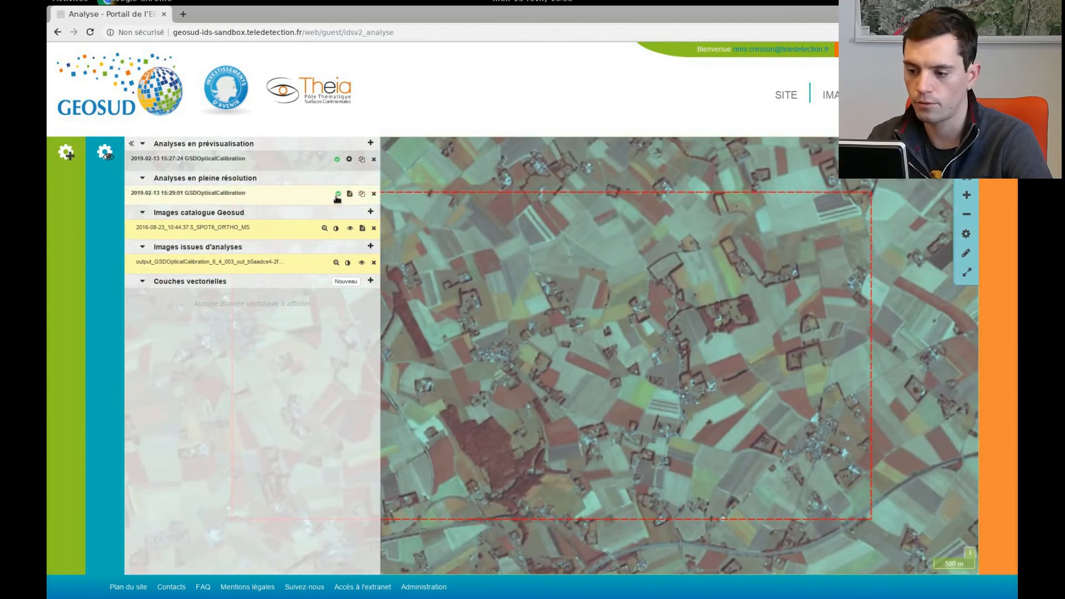
- View the metadata of the 2016-08-23 SPOT6_ORTHO_MS catalogue image and the result detail of the full-resolution GSDOpticalCalibration analysis
mouse_move(338, 199)
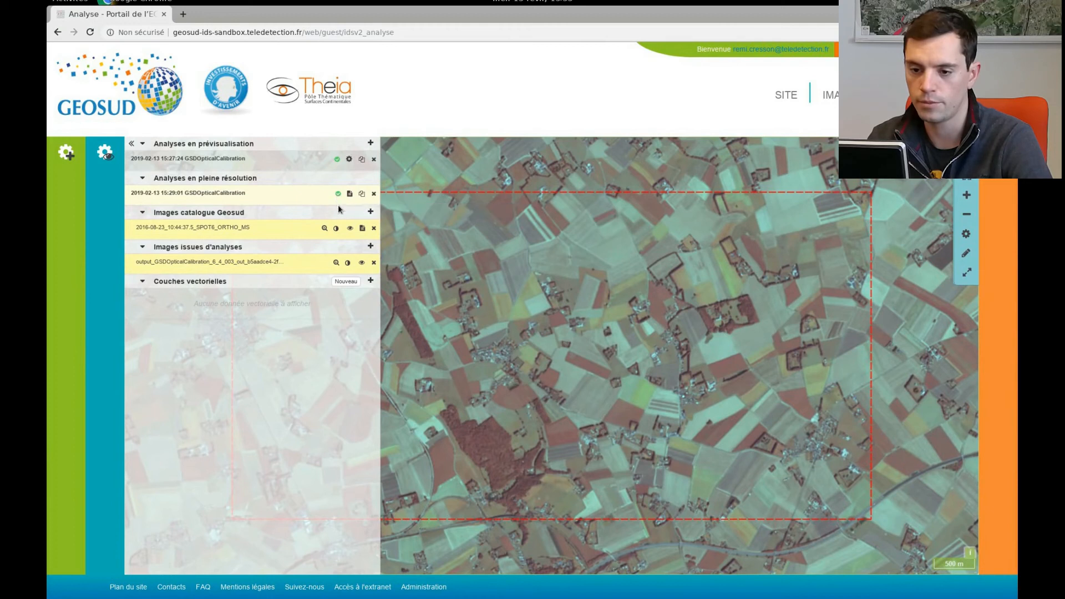
click(362, 228)
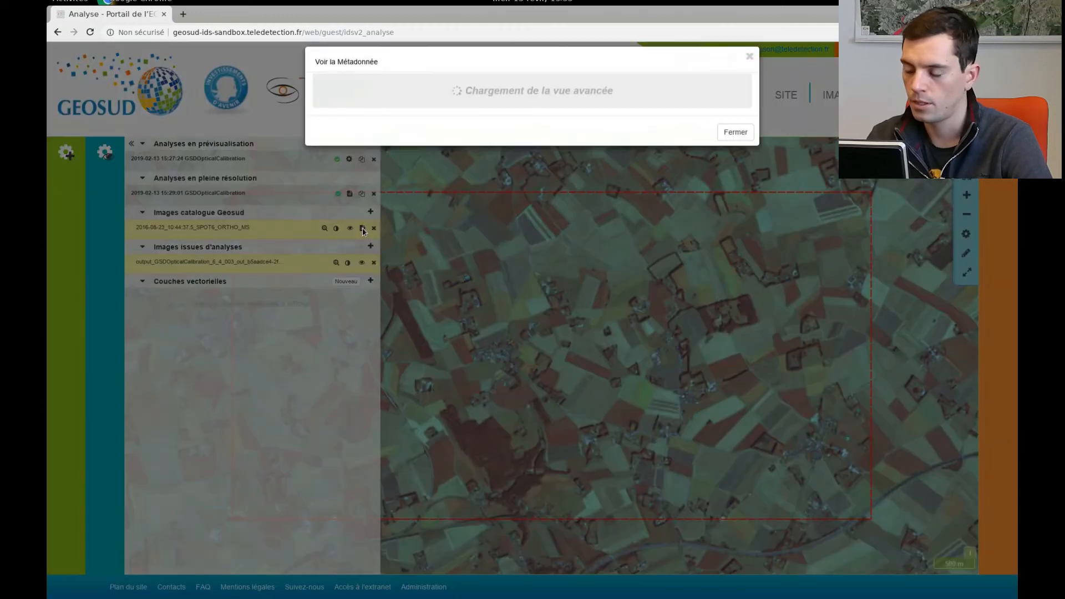
click(736, 352)
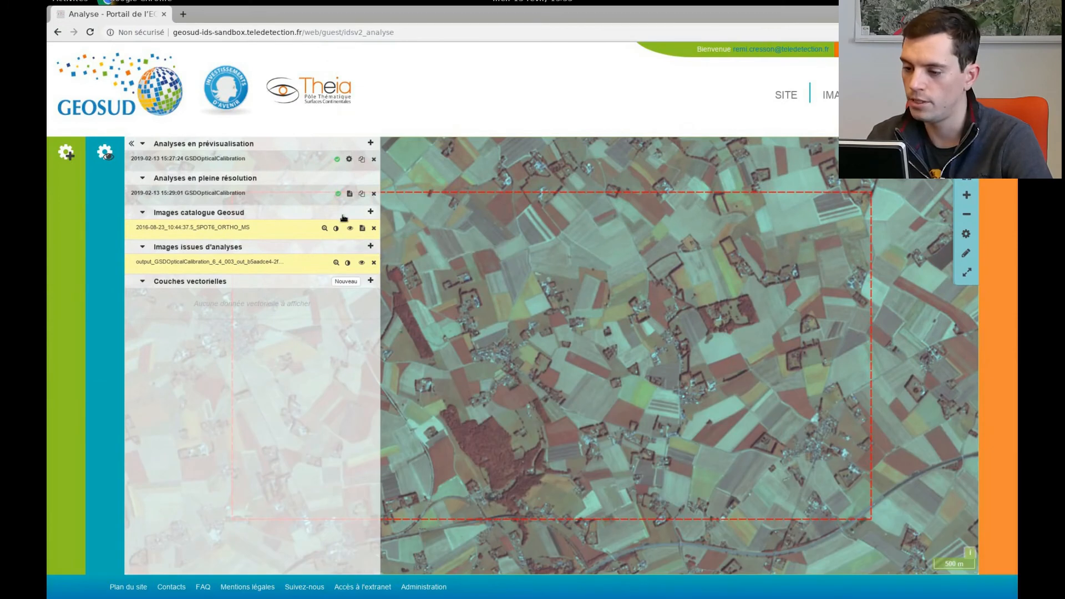
click(341, 194)
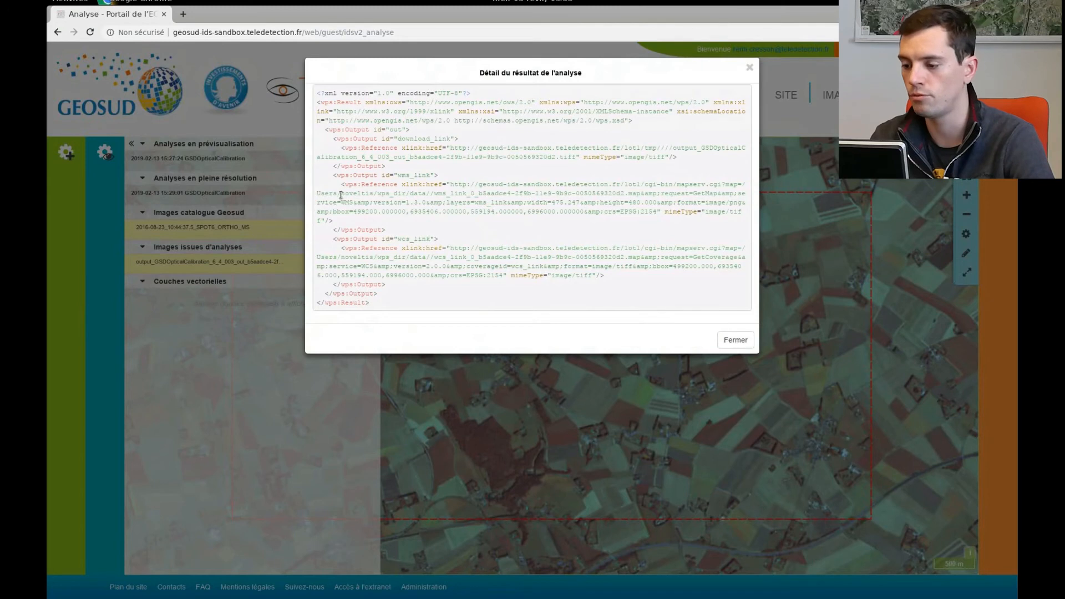
key(Escape)
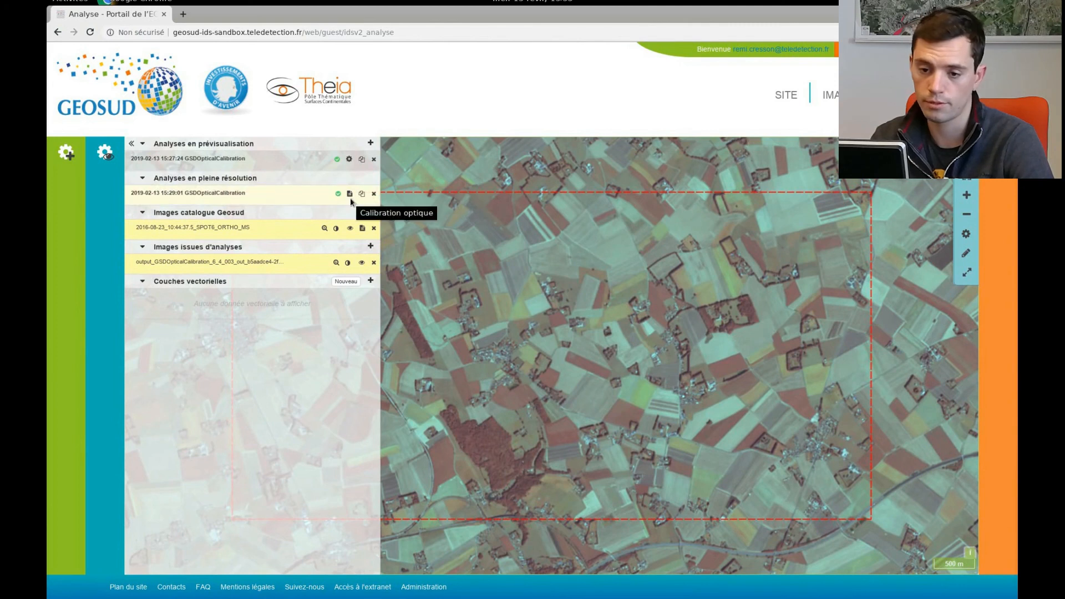
- Download the output image from the details of the full-resolution GSDOpticalCalibration analysis
click(350, 195)
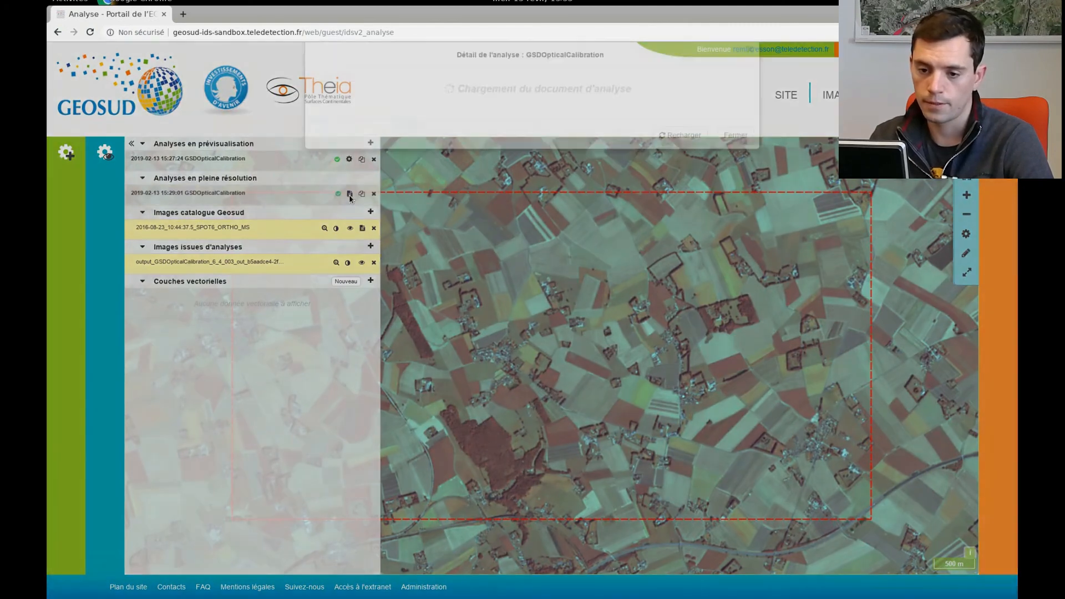
scroll(755, 166, down, 4)
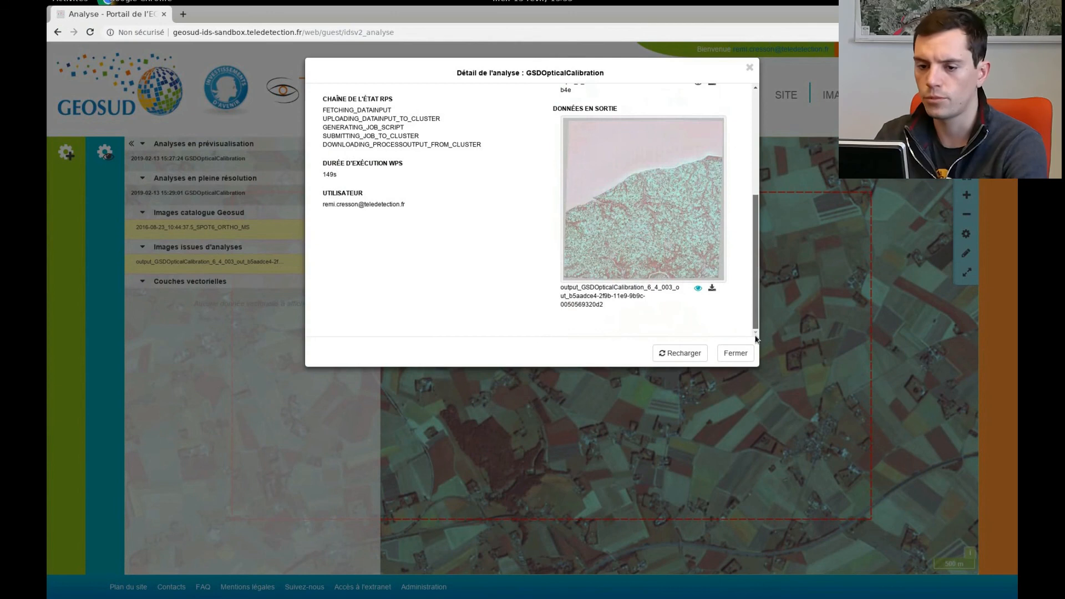
click(713, 290)
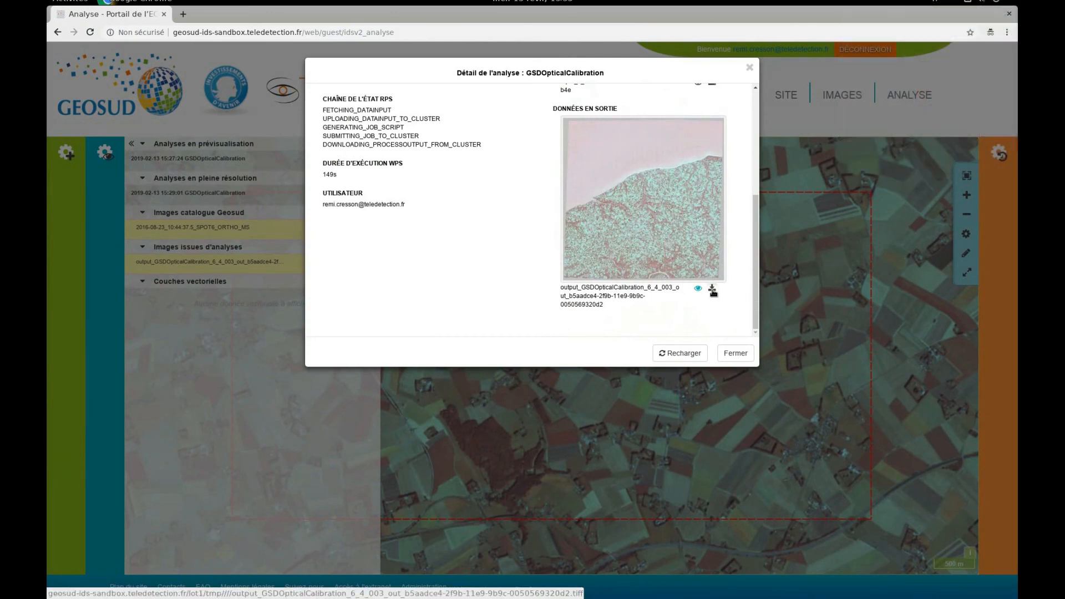